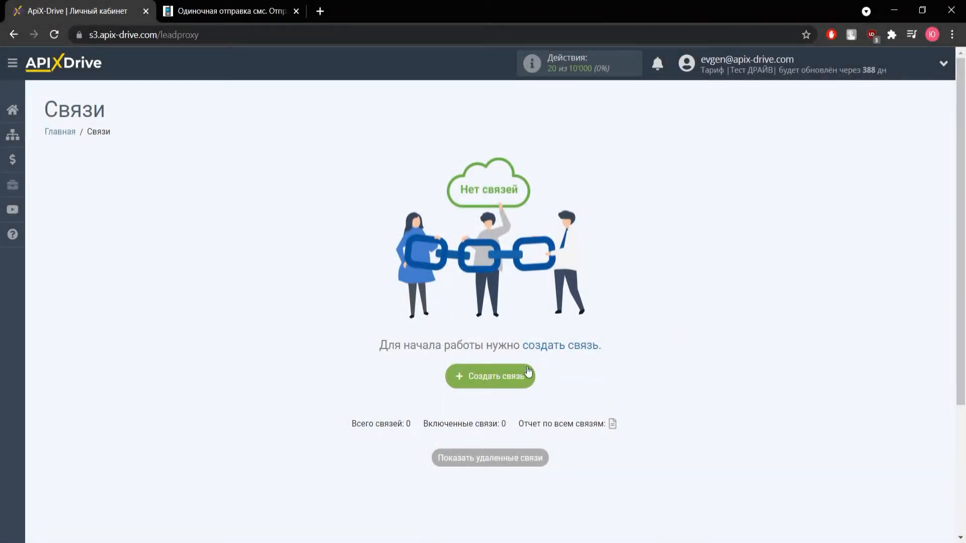
# - Create a new connection with Google Sheets as the source and the Загрузить строки (новые) trigger
pyautogui.click(512, 375)
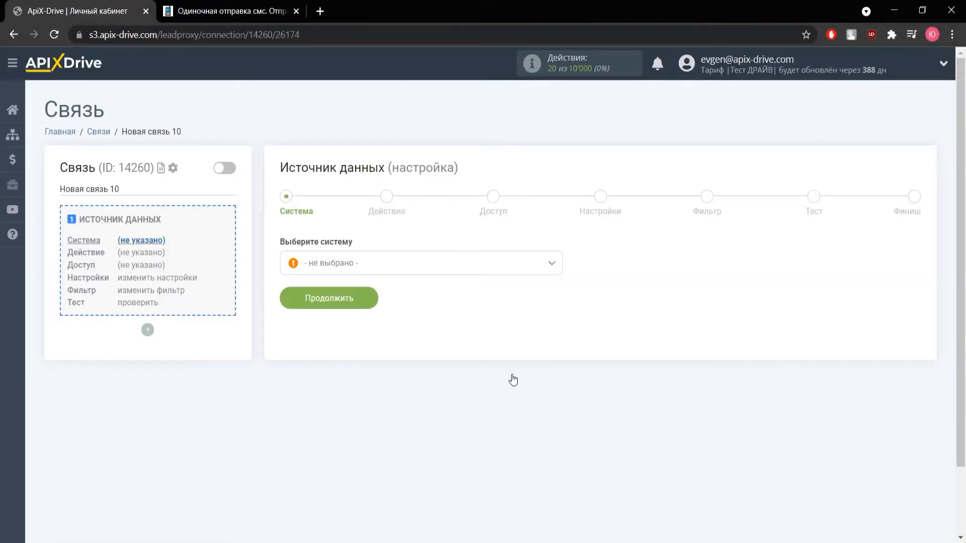
pyautogui.click(437, 263)
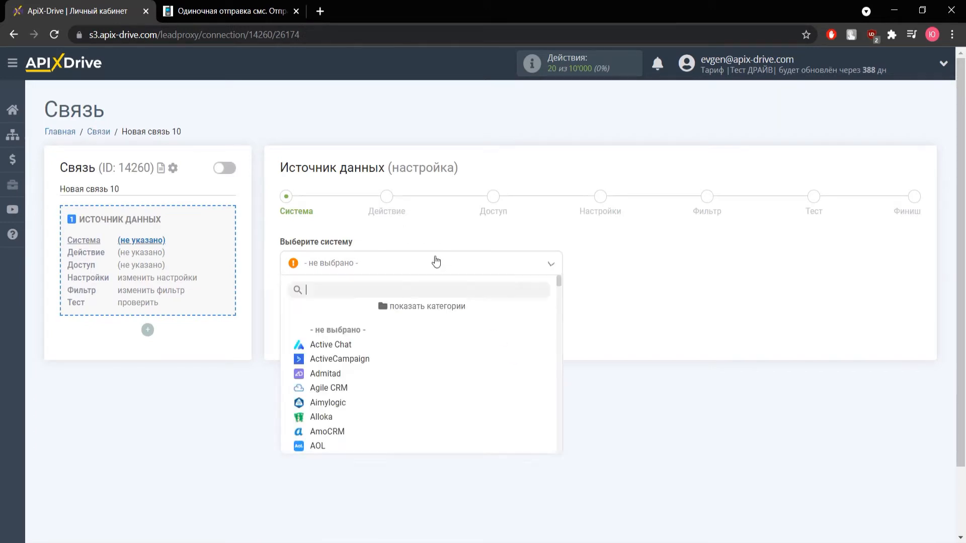
pyautogui.scroll(-6, 400, 370)
pyautogui.scroll(-8, 399, 372)
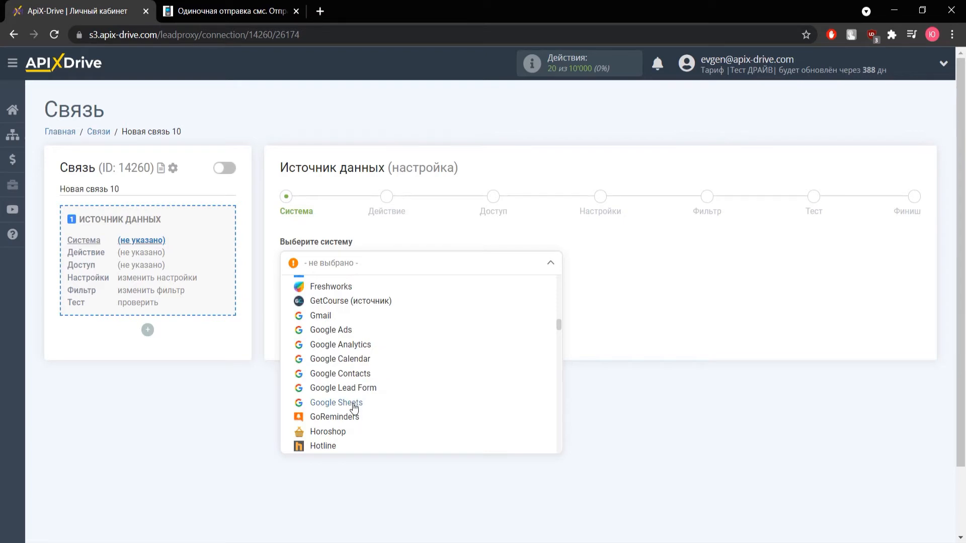
pyautogui.click(355, 407)
pyautogui.click(340, 301)
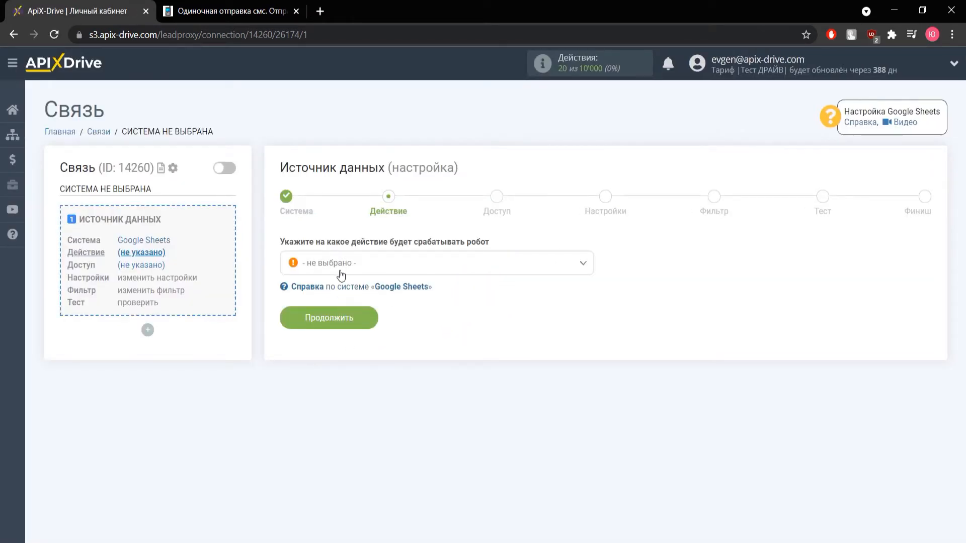
pyautogui.click(341, 274)
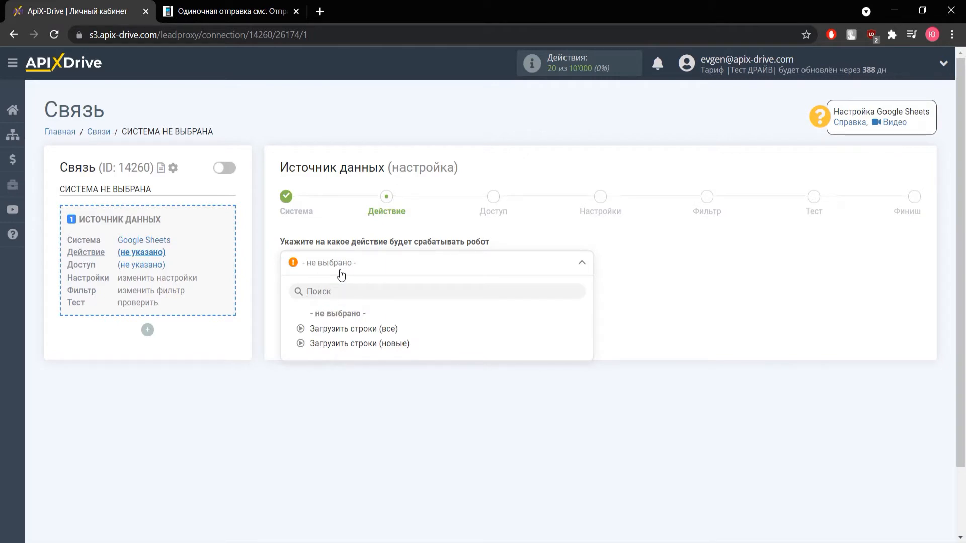
pyautogui.click(352, 344)
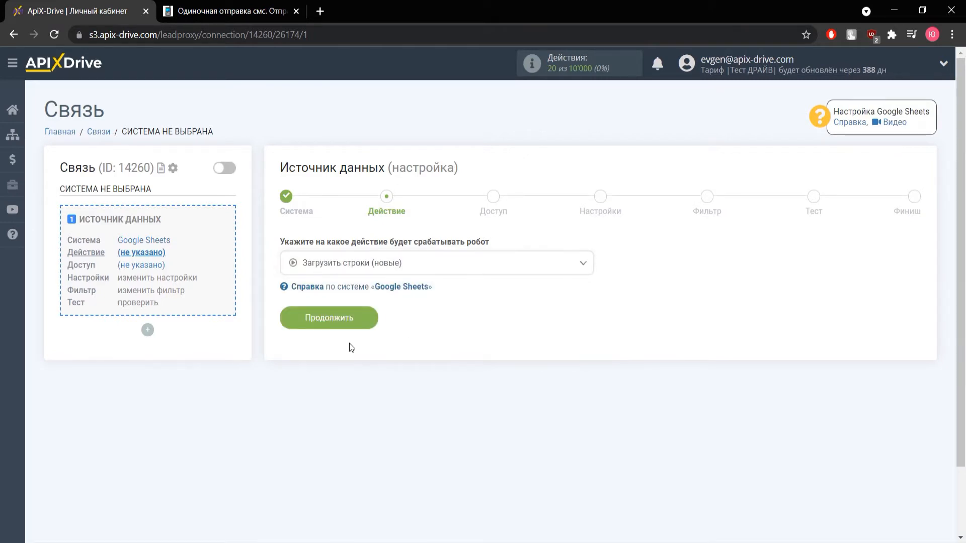
pyautogui.click(345, 324)
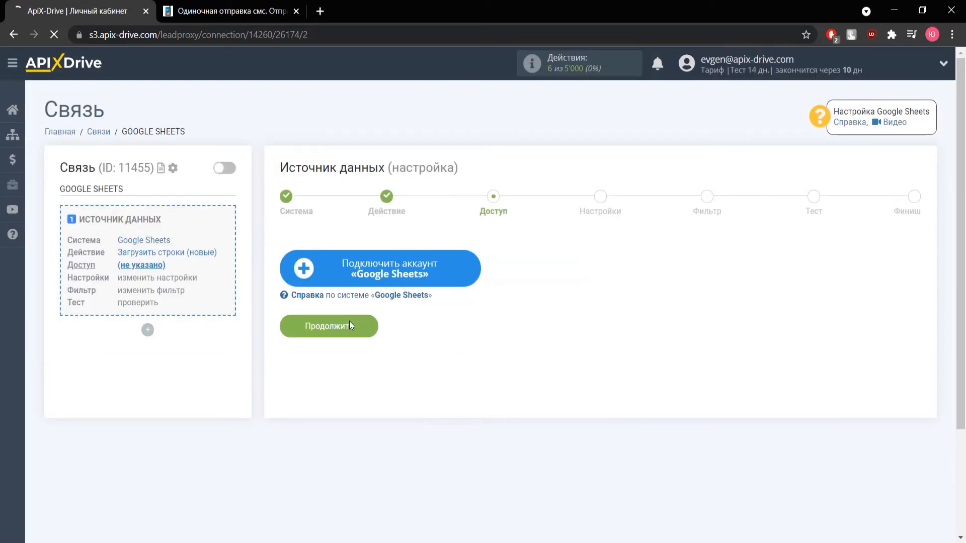
# - Sign in to a Google account with its email and password to link Google Sheets
pyautogui.click(357, 267)
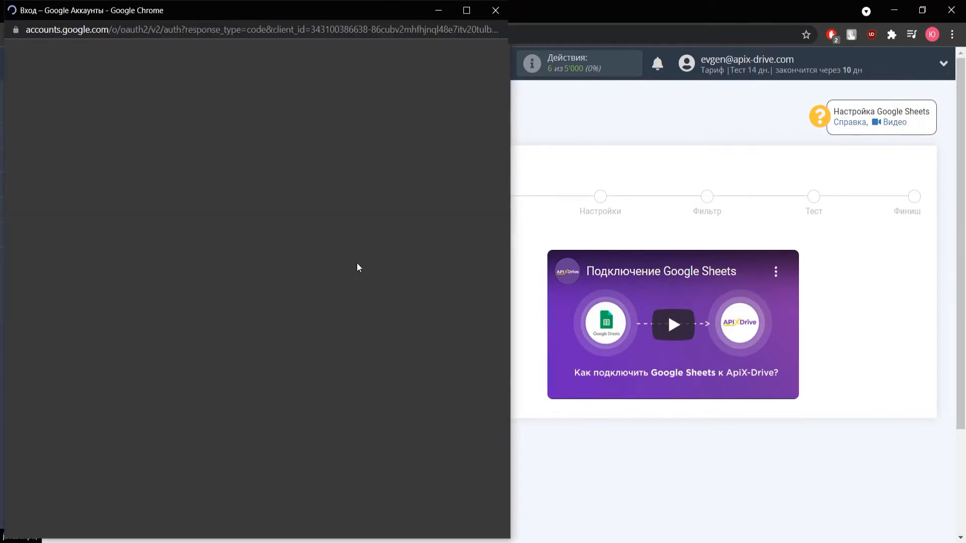
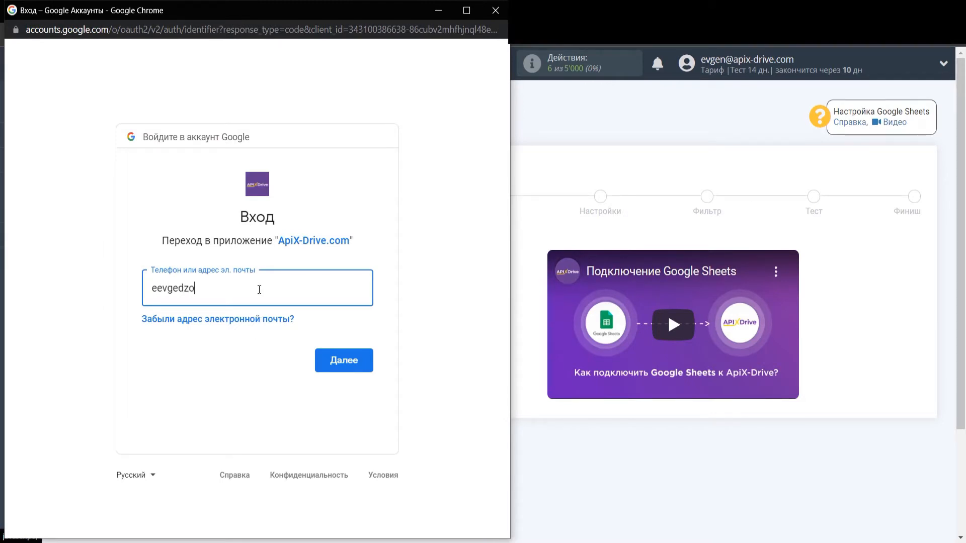
pyautogui.press('Return')
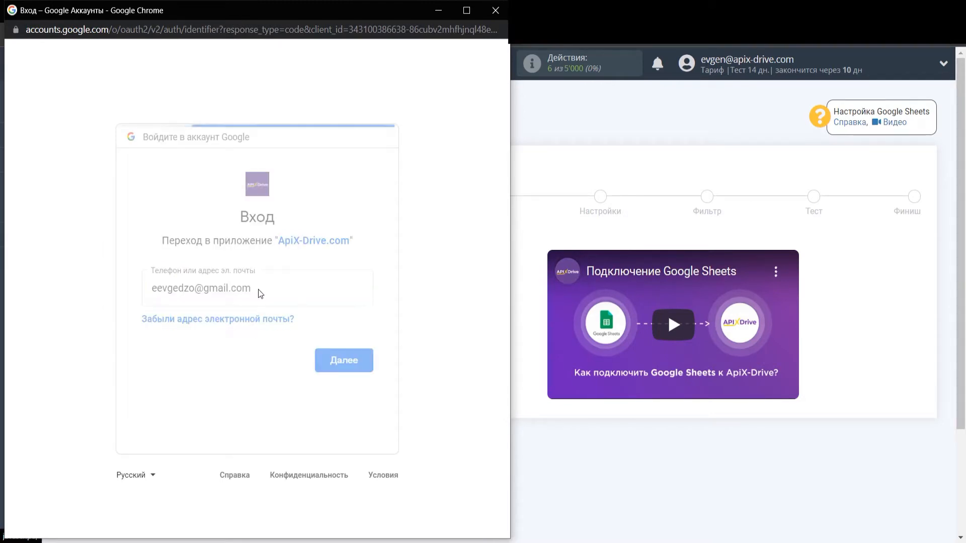
pyautogui.write('••••••••••')
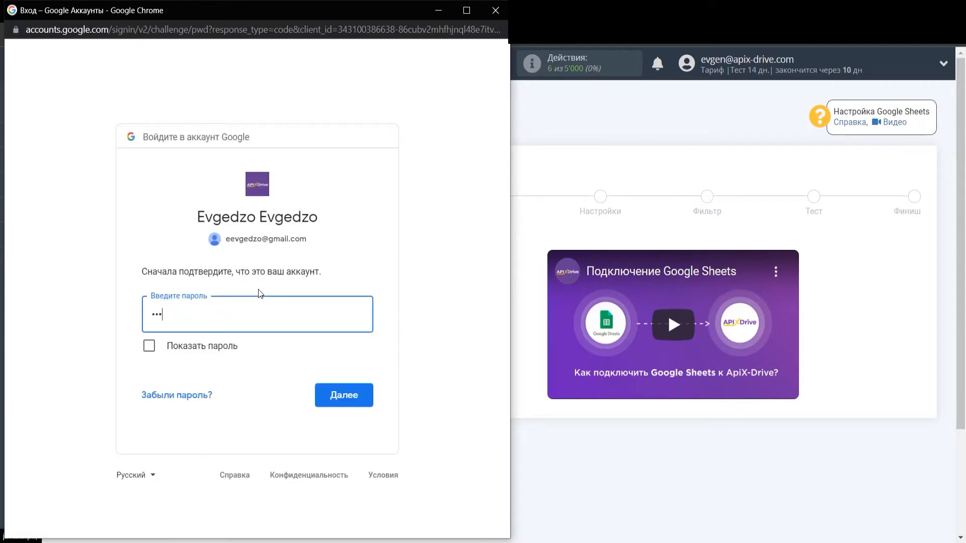
pyautogui.click(351, 401)
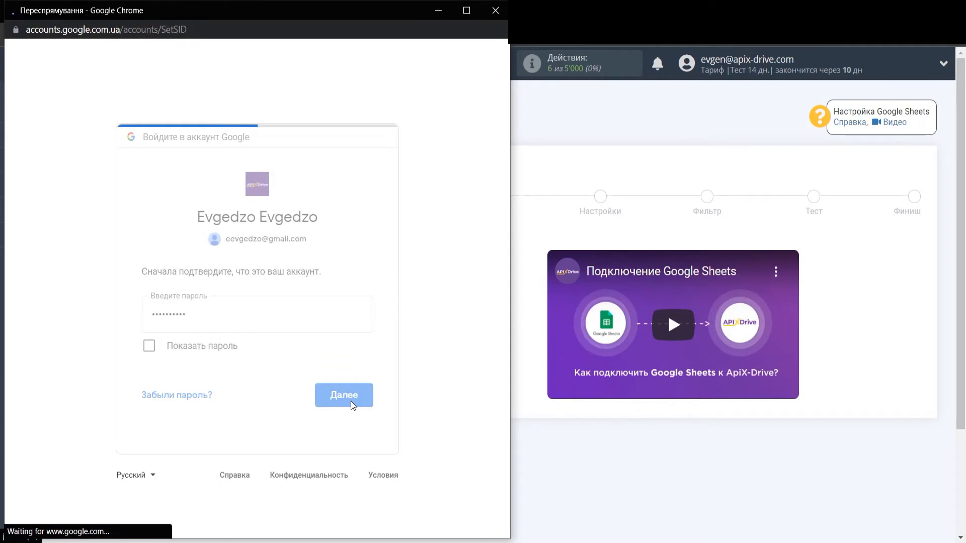
# - Grant access to Google Drive files and spreadsheets, then approve the permissions
pyautogui.click(361, 319)
pyautogui.click(361, 383)
pyautogui.scroll(-4, 400, 356)
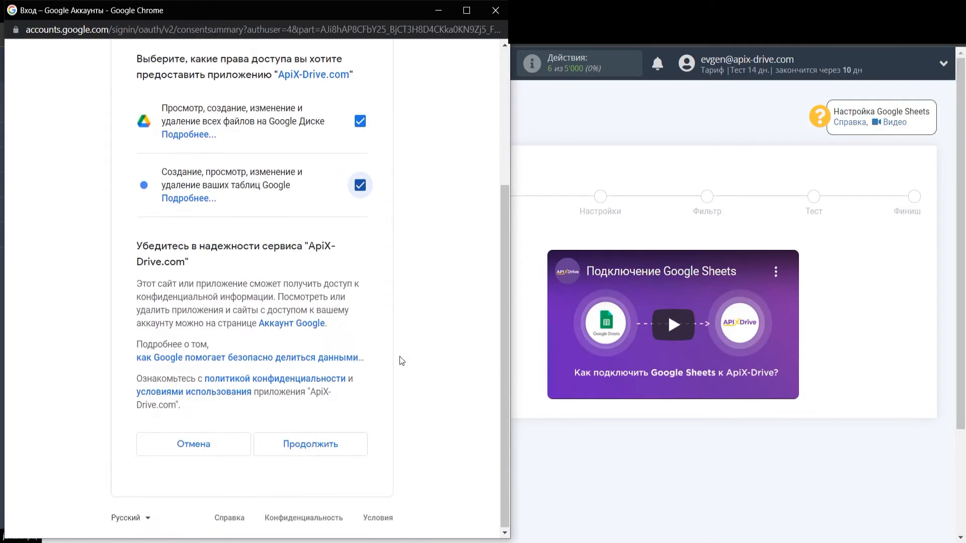
pyautogui.click(316, 445)
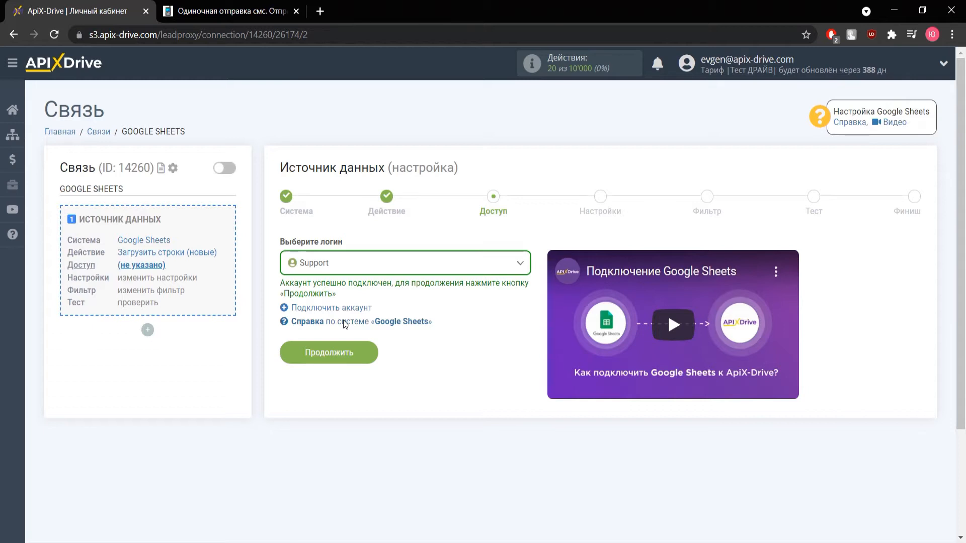
# - Set the source to file Таблица, sheet Лист 1, starting from row 1, and save
pyautogui.click(345, 347)
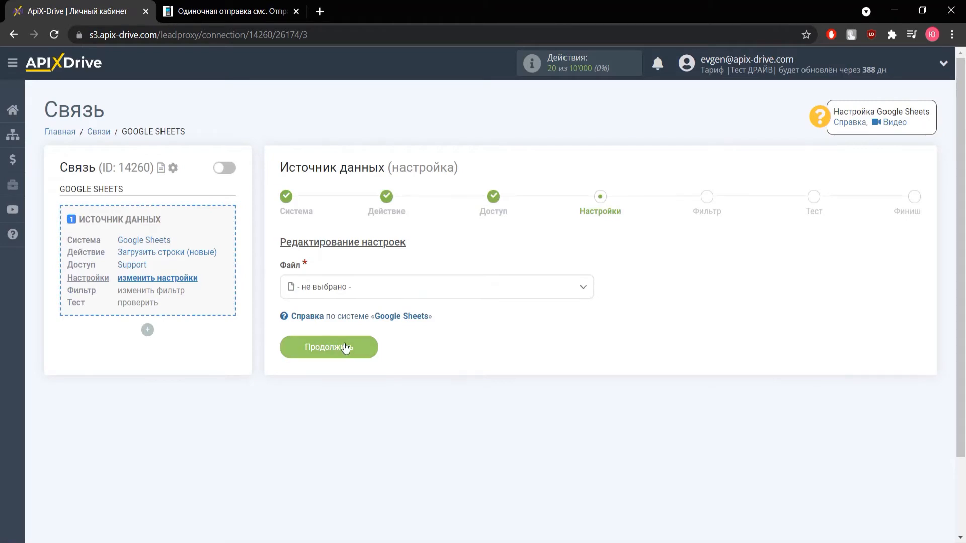
pyautogui.click(345, 292)
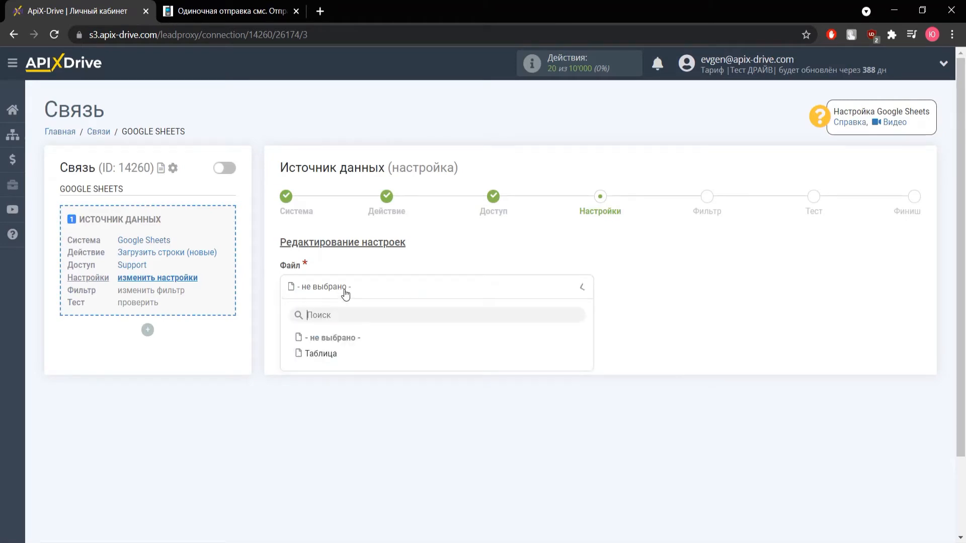
pyautogui.click(341, 352)
pyautogui.click(339, 347)
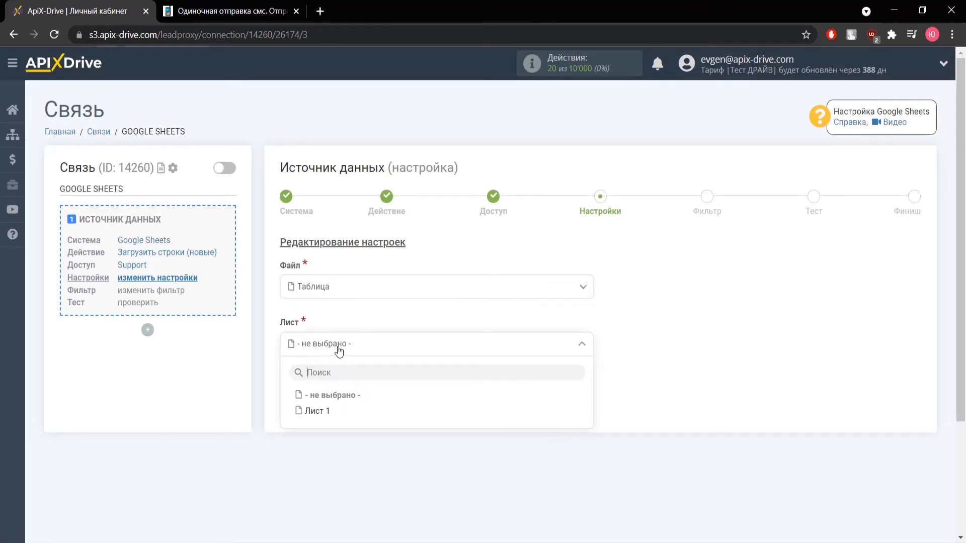
pyautogui.click(328, 406)
pyautogui.click(323, 406)
pyautogui.press('BackSpace')
pyautogui.write('999')
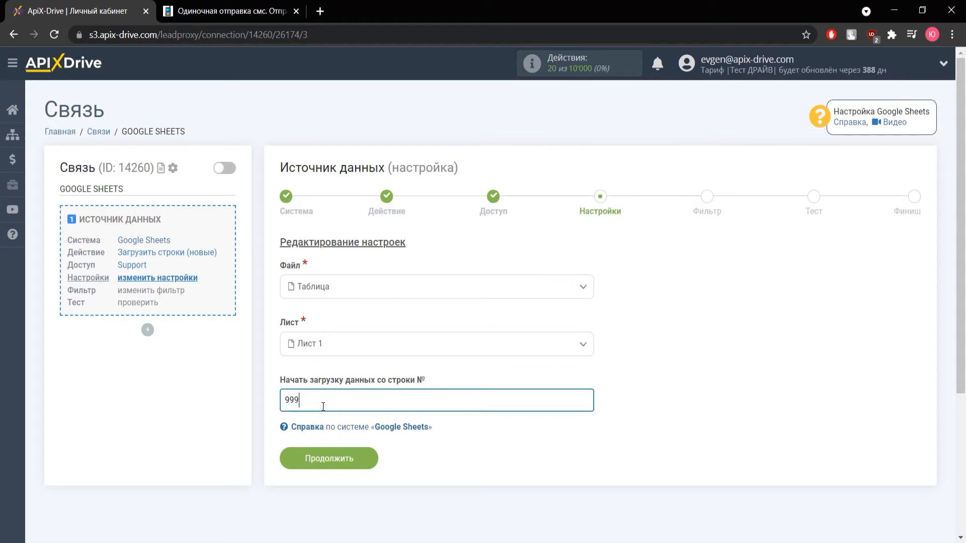
pyautogui.press('BackSpace')
pyautogui.press('BackSpace')
pyautogui.press('BackSpace')
pyautogui.write('1')
pyautogui.click(328, 458)
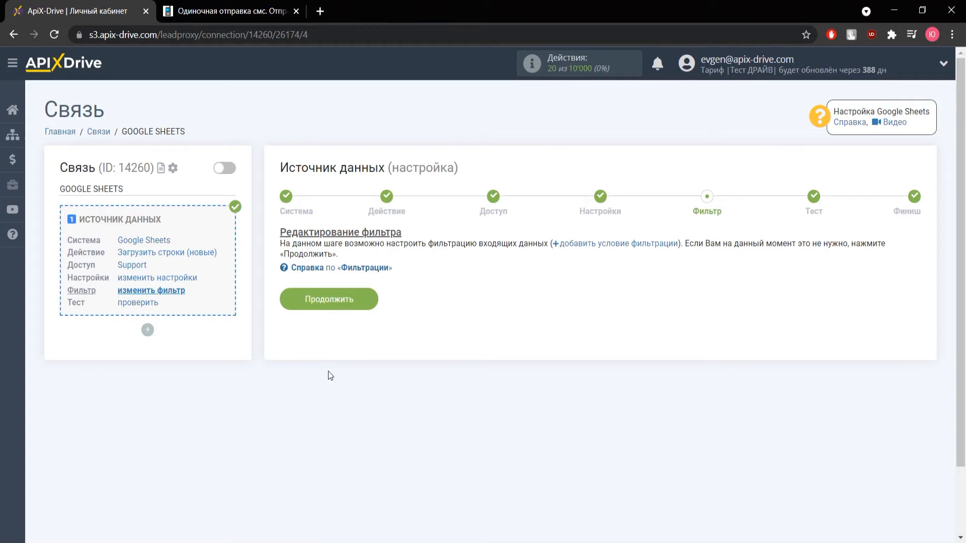
# - Skip the filter, accept the one-row test load, and begin the data receiver setup
pyautogui.click(334, 305)
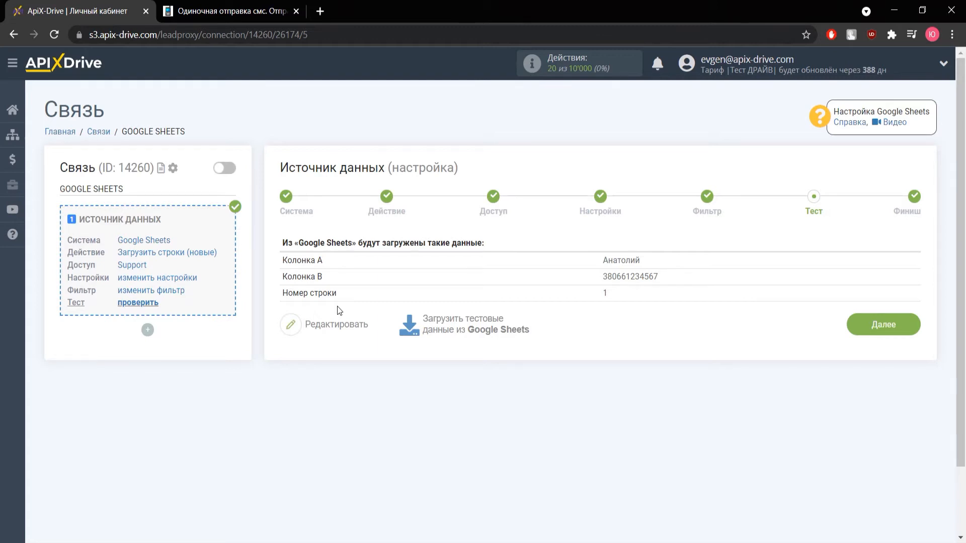
pyautogui.click(859, 330)
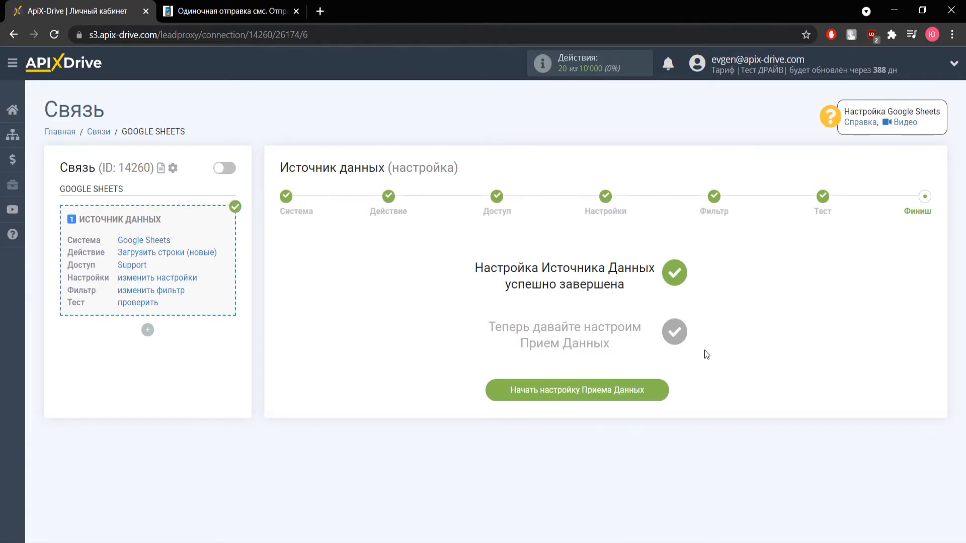
pyautogui.click(566, 388)
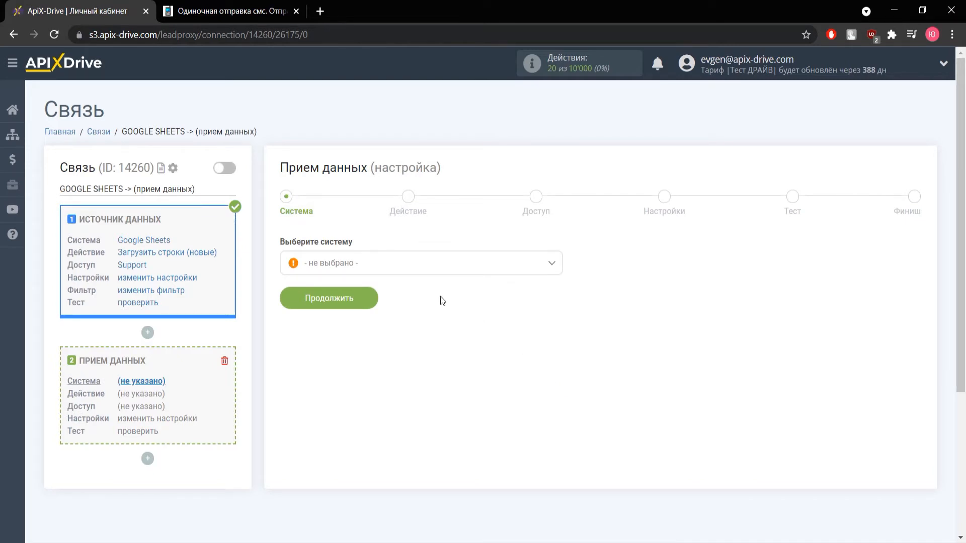
# - Make TurboSMS the receiving system with the Отправить SMS action
pyautogui.click(397, 266)
pyautogui.scroll(-2, 377, 334)
pyautogui.scroll(-20, 374, 337)
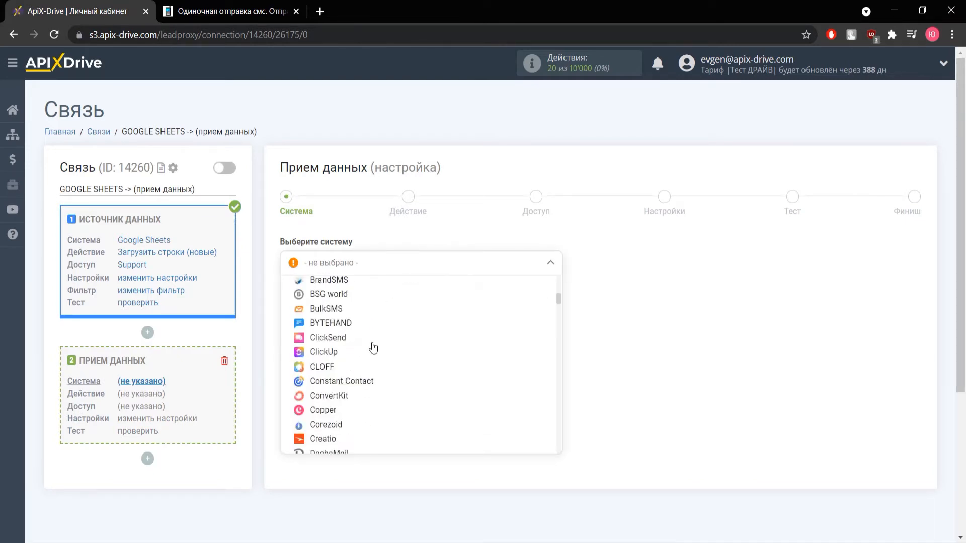
pyautogui.scroll(-10, 371, 346)
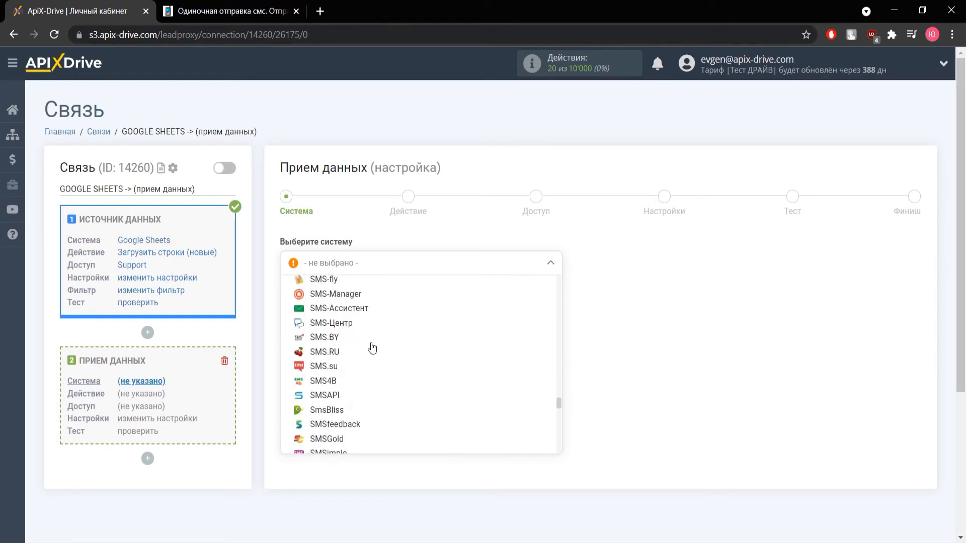
pyautogui.click(352, 438)
pyautogui.click(359, 304)
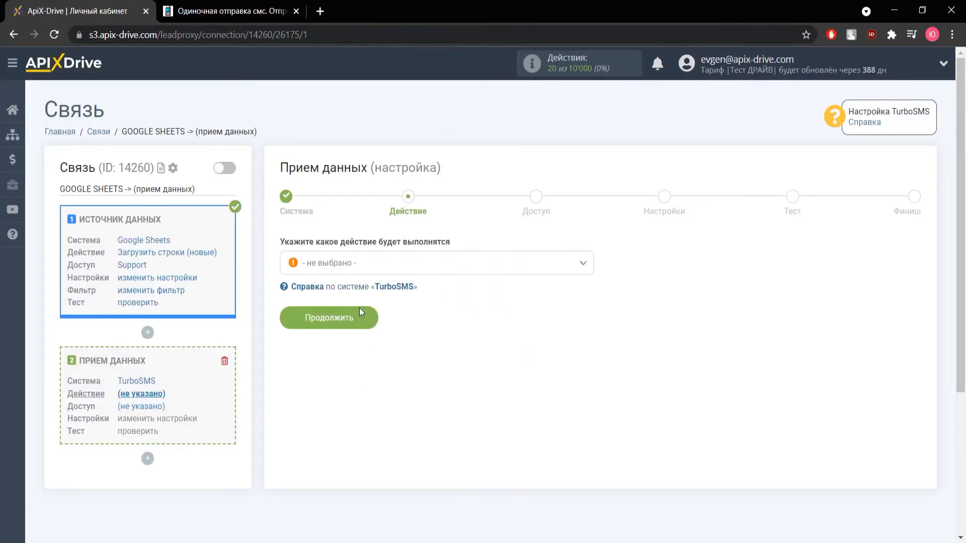
pyautogui.click(356, 269)
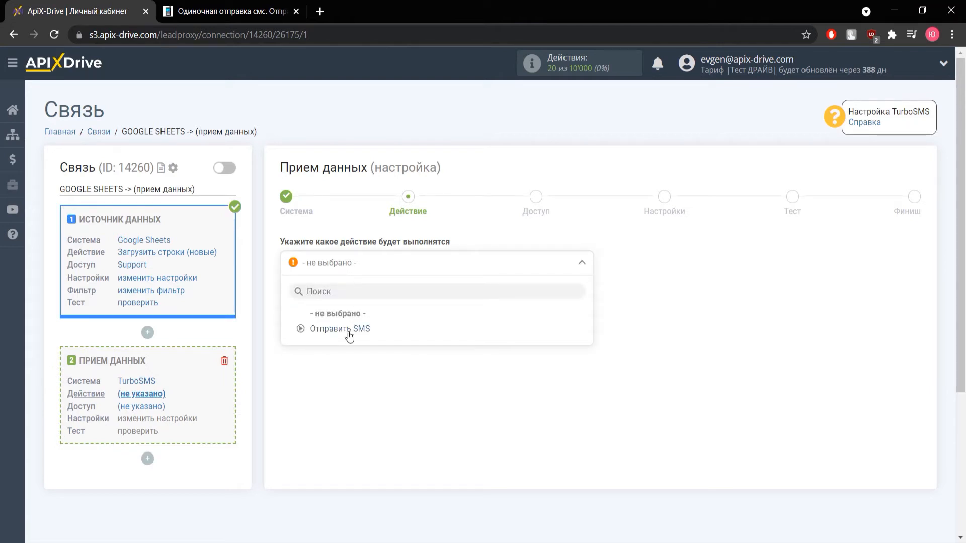
pyautogui.click(347, 331)
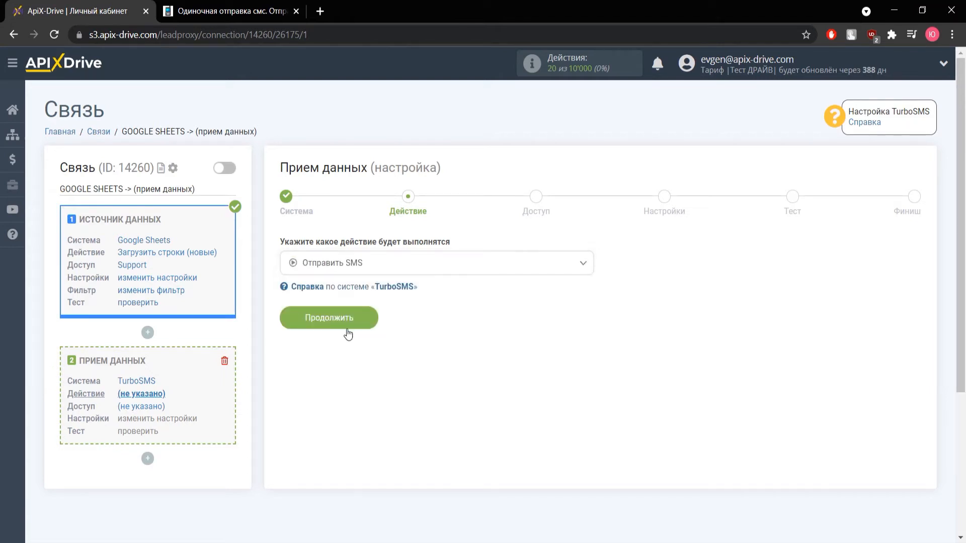
pyautogui.click(350, 325)
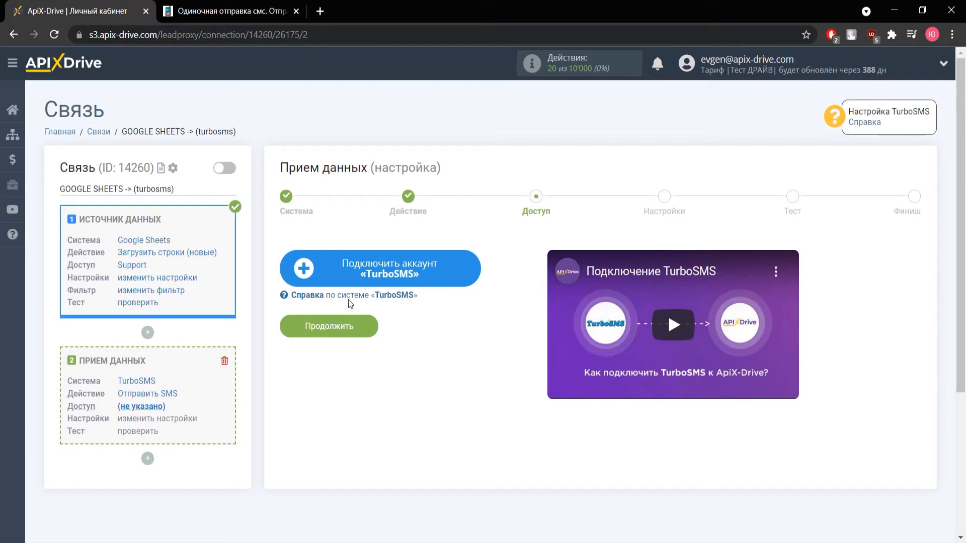
# - Start connecting a TurboSMS account, then switch to the TurboSMS site
pyautogui.click(351, 278)
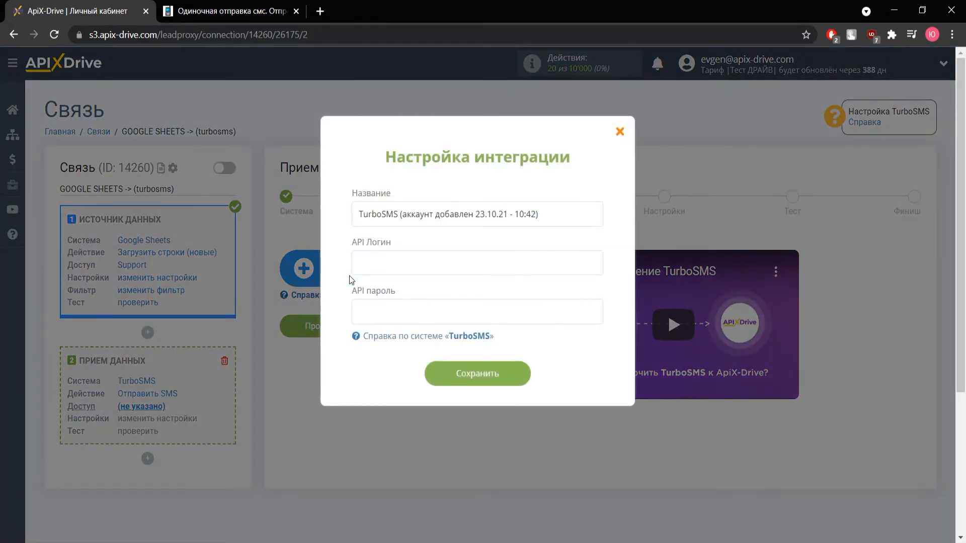
pyautogui.click(366, 264)
pyautogui.hotkey('ctrl', 'Tab')
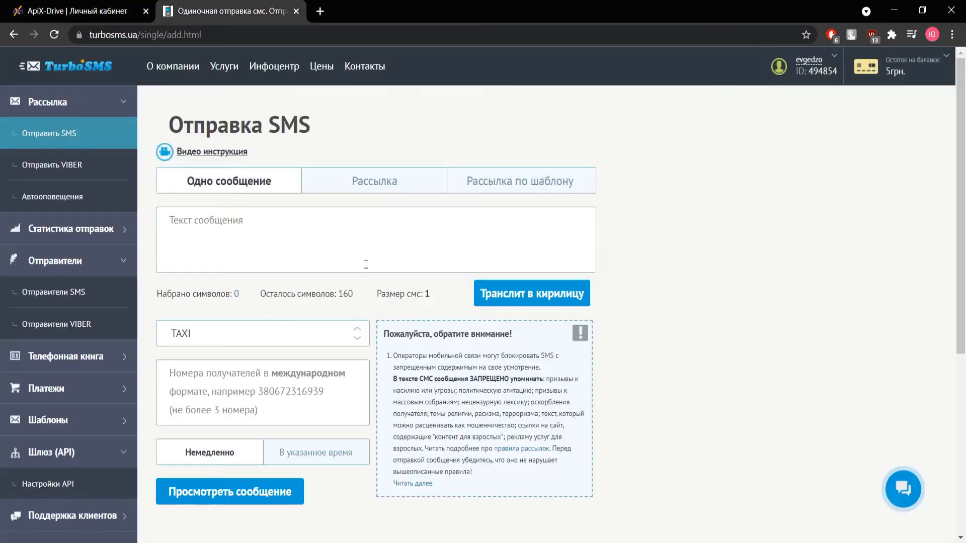
# - Enable SOAP in Настройки API with an authorization login and password, then save with the current password
pyautogui.click(72, 484)
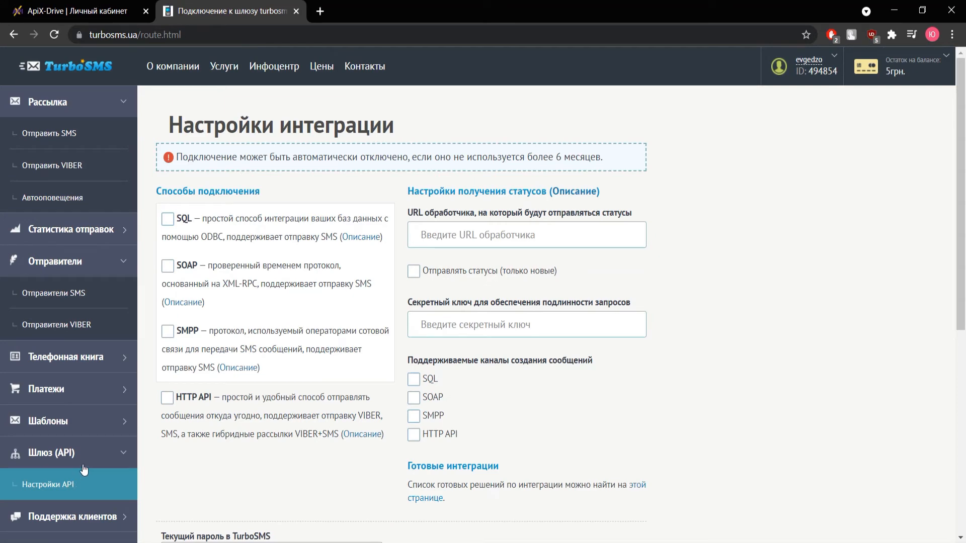
pyautogui.click(168, 268)
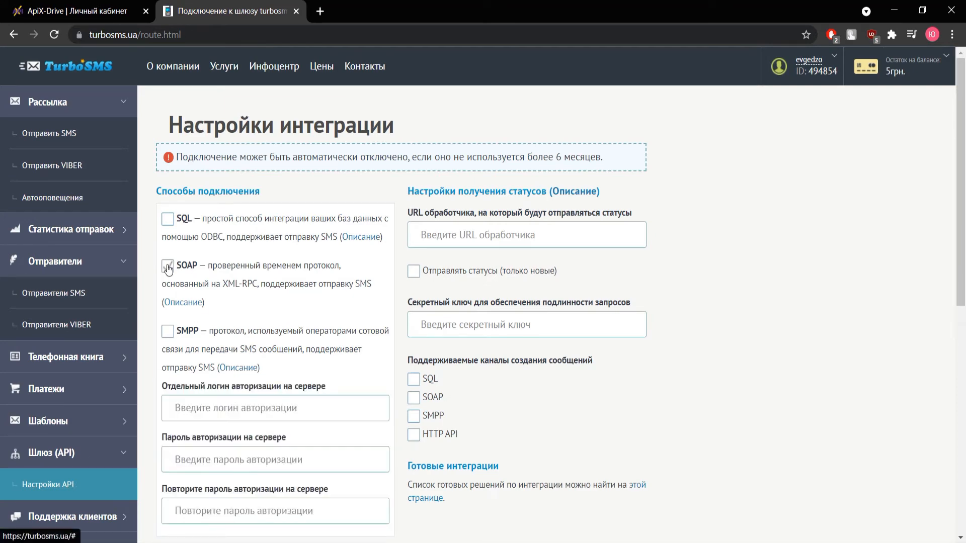
pyautogui.scroll(-3, 168, 268)
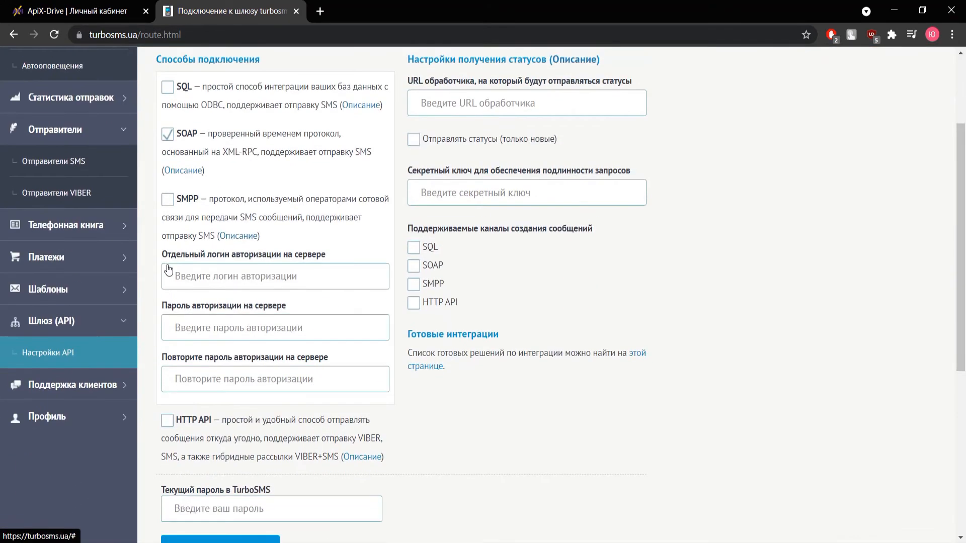
pyautogui.click(215, 278)
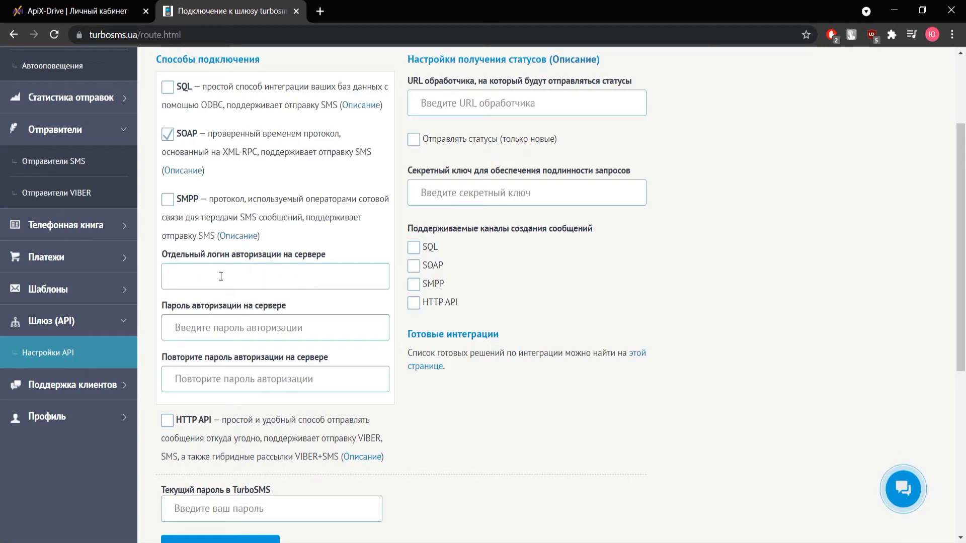
pyautogui.write('evgedzo')
pyautogui.press('Tab')
pyautogui.write('••')
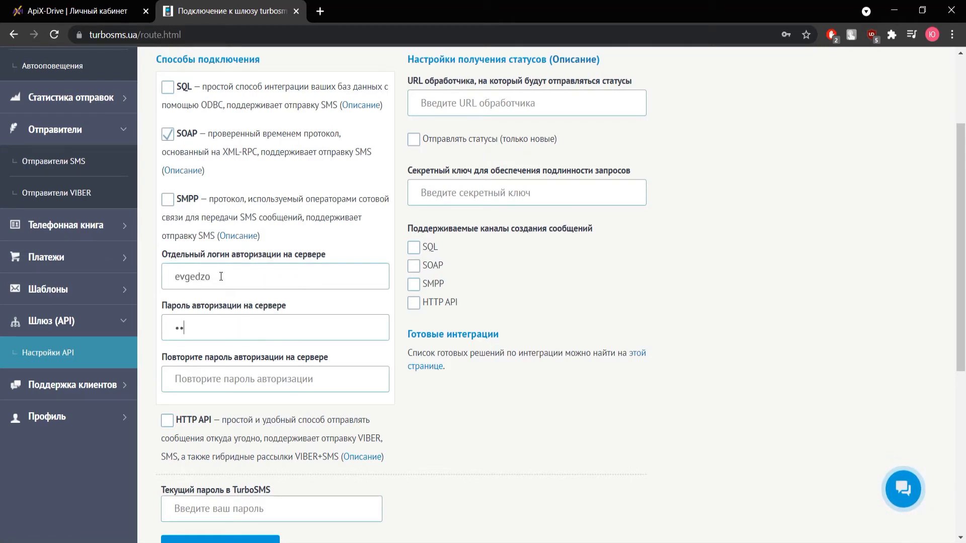
pyautogui.write('•••')
pyautogui.press('Tab')
pyautogui.write('•••••')
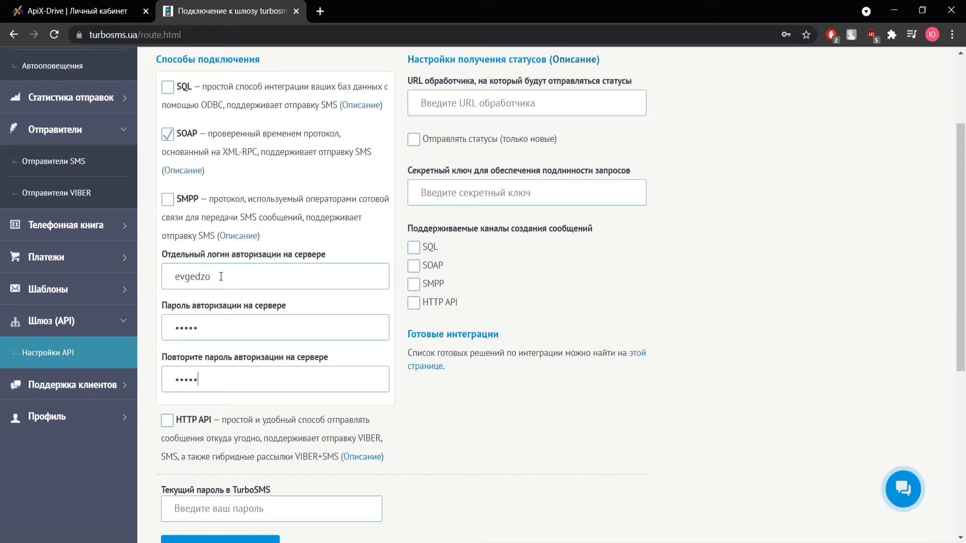
pyautogui.scroll(-2, 221, 276)
pyautogui.click(183, 442)
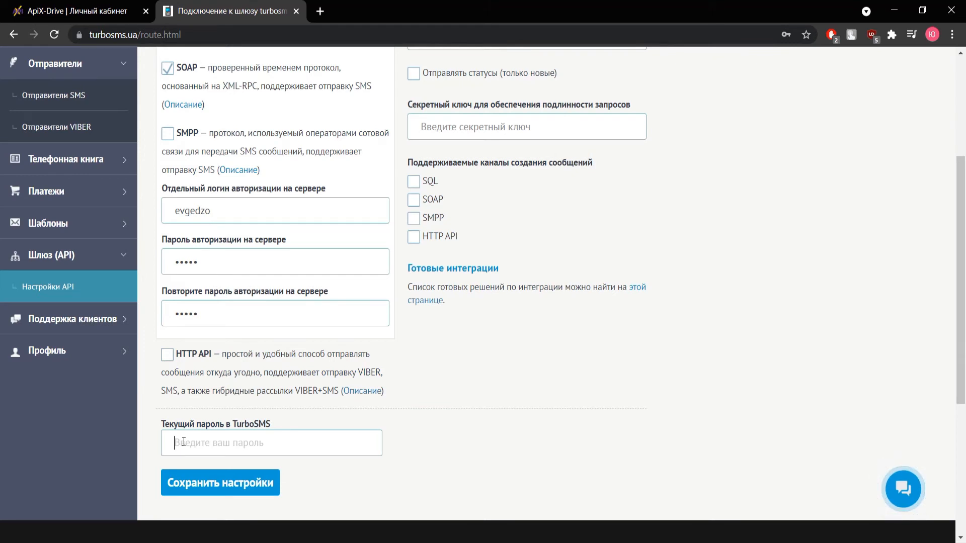
pyautogui.write('*****')
pyautogui.click(232, 475)
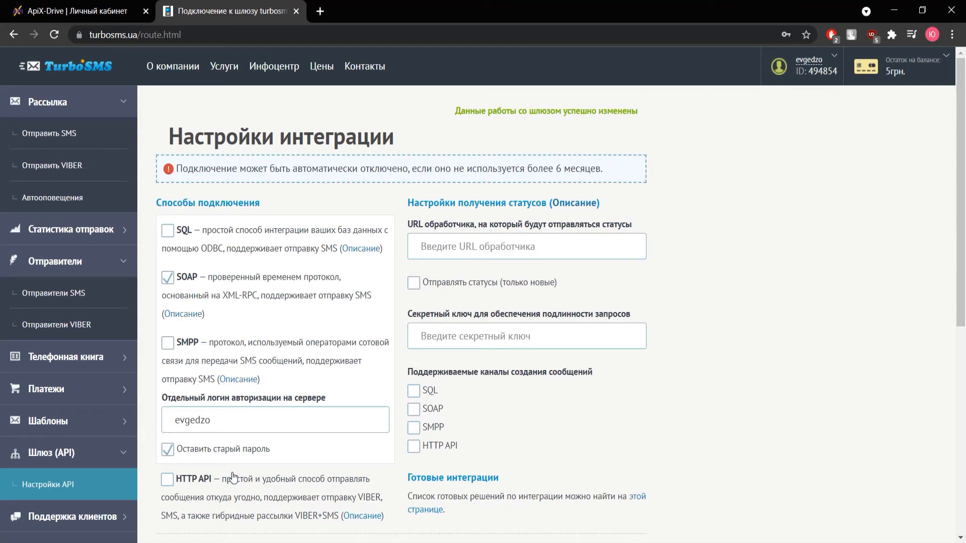
# - Enter the SOAP login and password as the TurboSMS API credentials, save, and keep the account selected
pyautogui.click(120, 6)
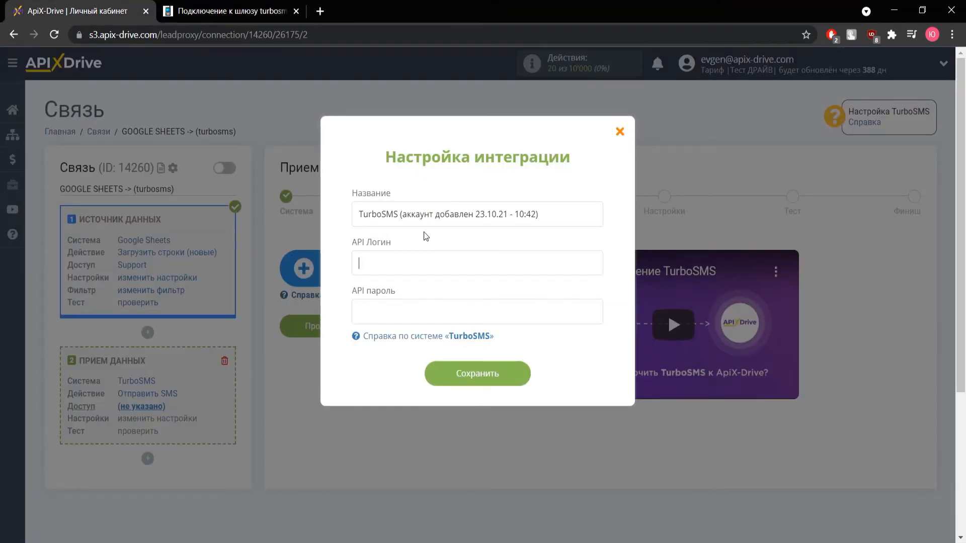
pyautogui.write('evgedzo')
pyautogui.press('Tab')
pyautogui.write('*****')
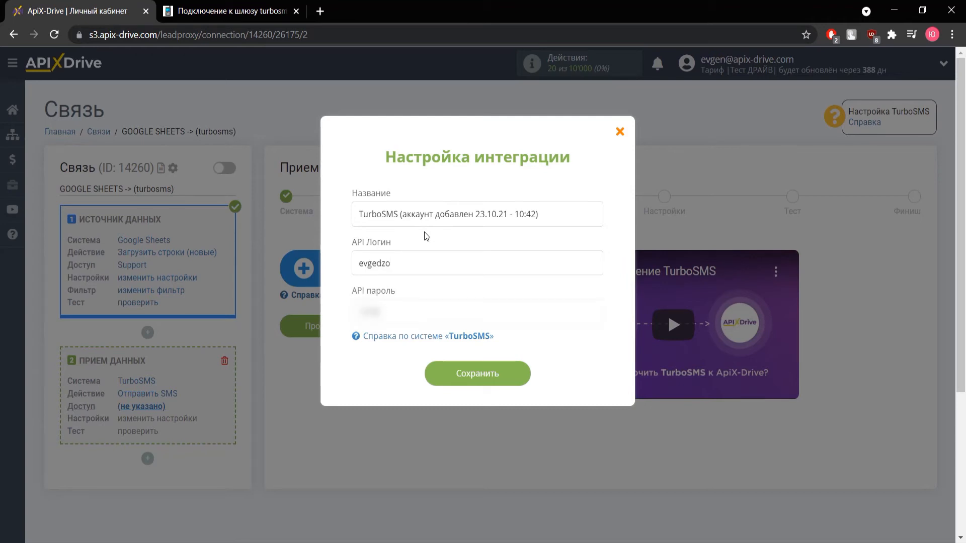
pyautogui.click(482, 383)
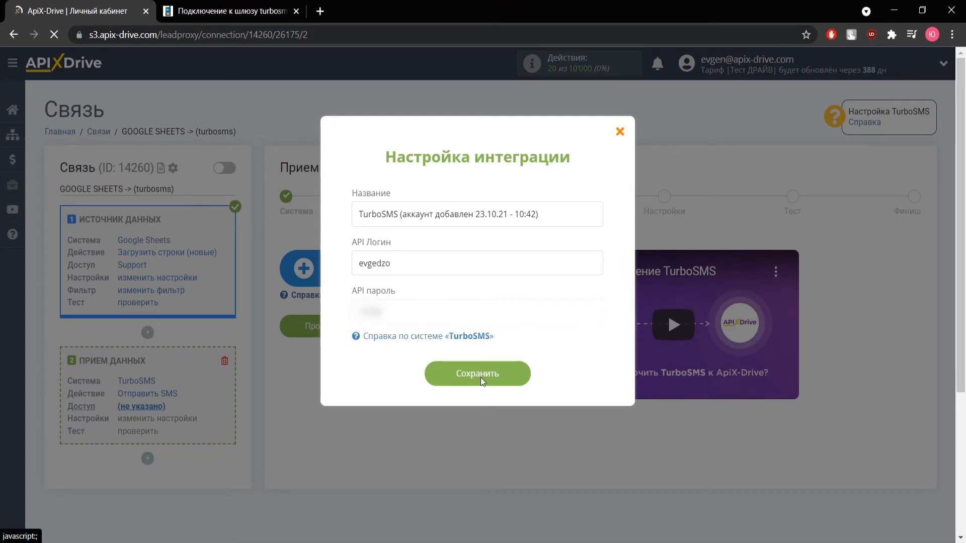
pyautogui.click(523, 266)
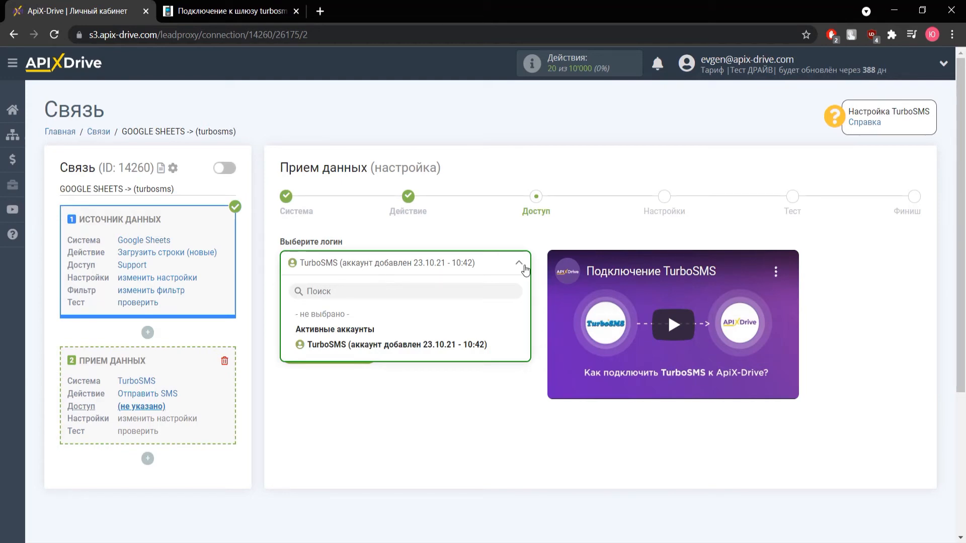
pyautogui.click(525, 271)
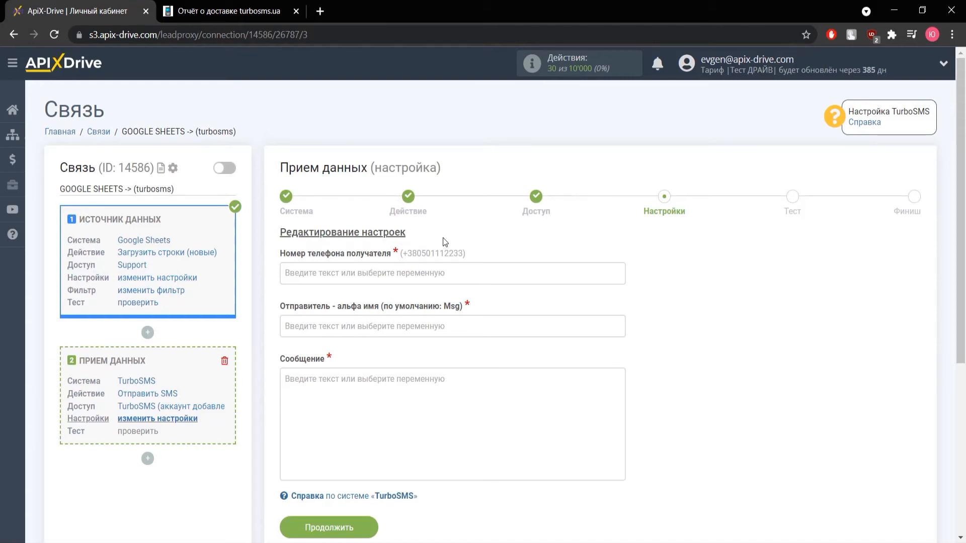
# - Map the recipient phone number field to the Колонка B variable
pyautogui.click(399, 272)
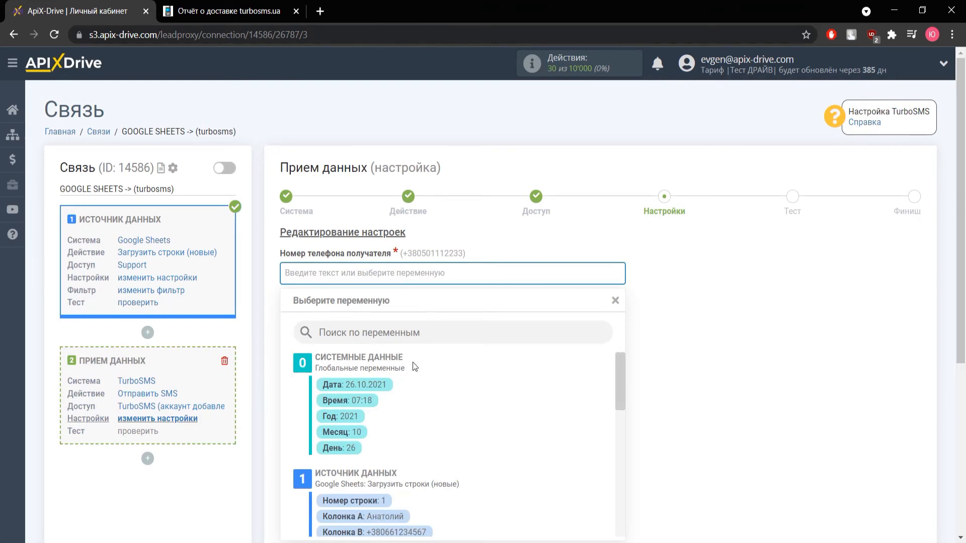
pyautogui.scroll(-2, 417, 388)
pyautogui.click(411, 471)
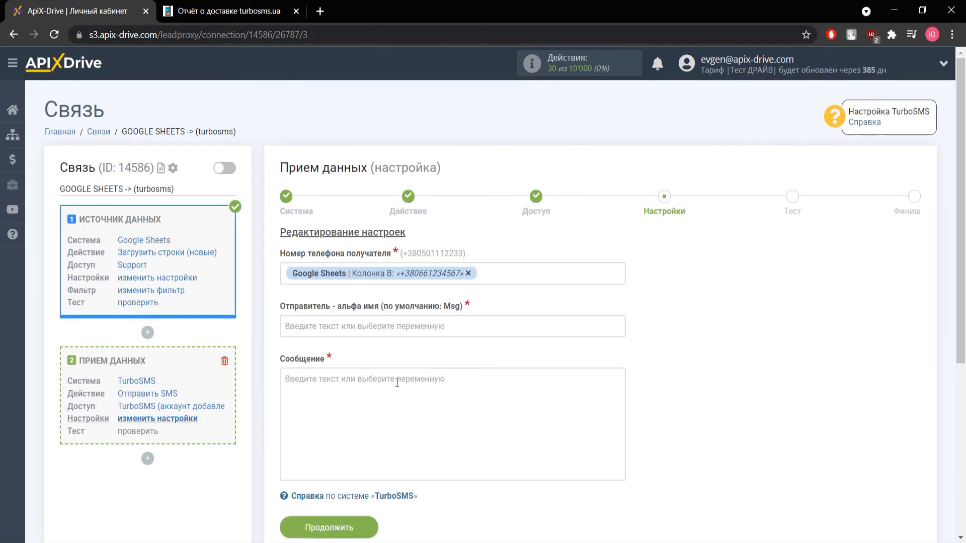
pyautogui.click(376, 327)
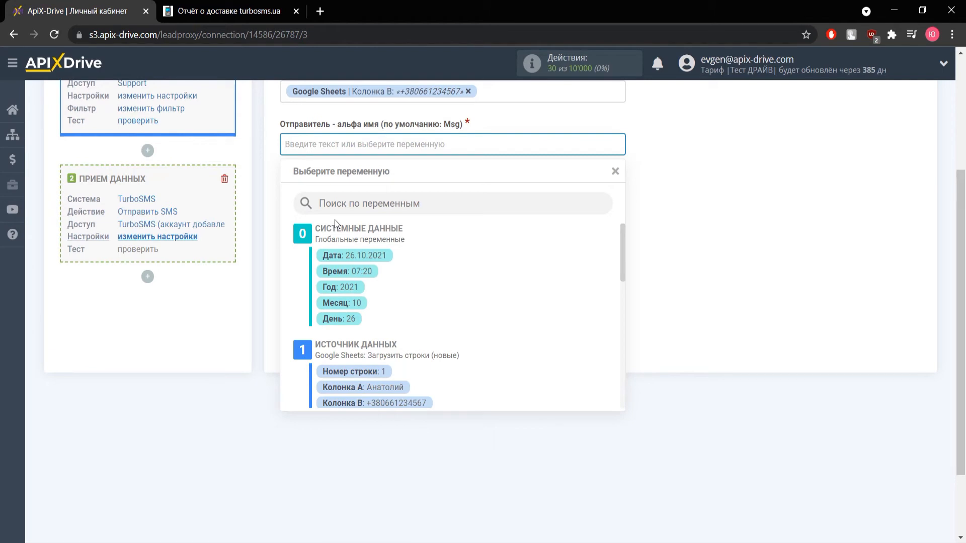
# - Check the available sender names, including Dostavka24, on TurboSMS's single-SMS page
pyautogui.click(227, 12)
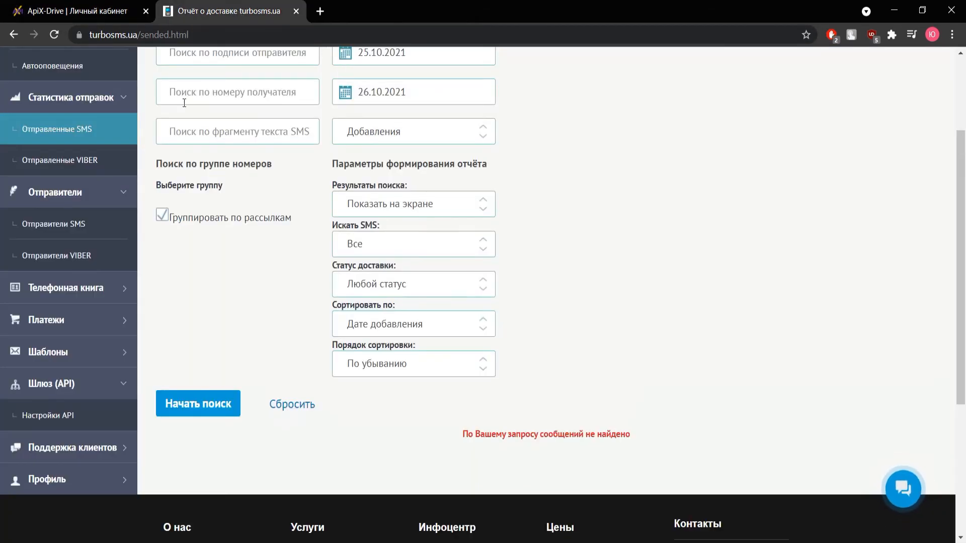
pyautogui.scroll(1, 89, 214)
pyautogui.click(67, 133)
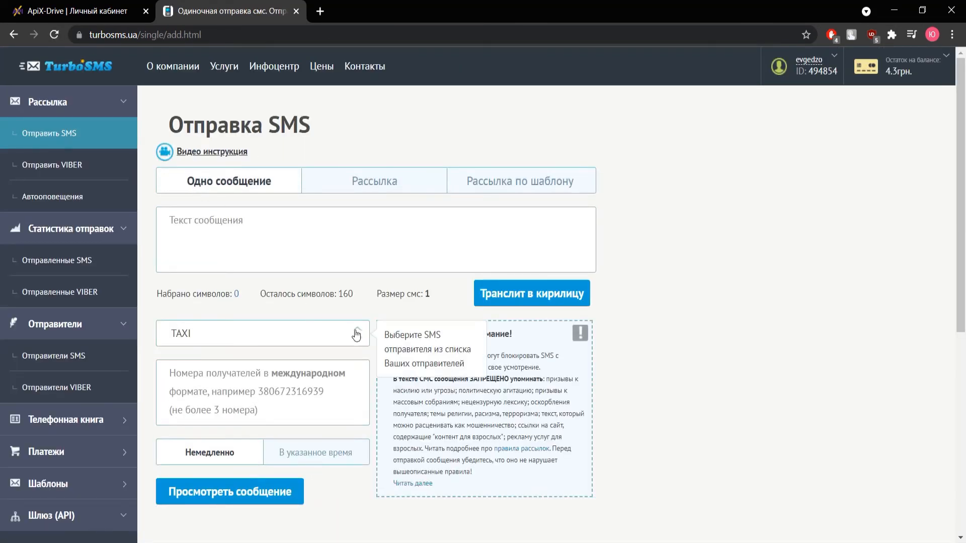
pyautogui.click(356, 333)
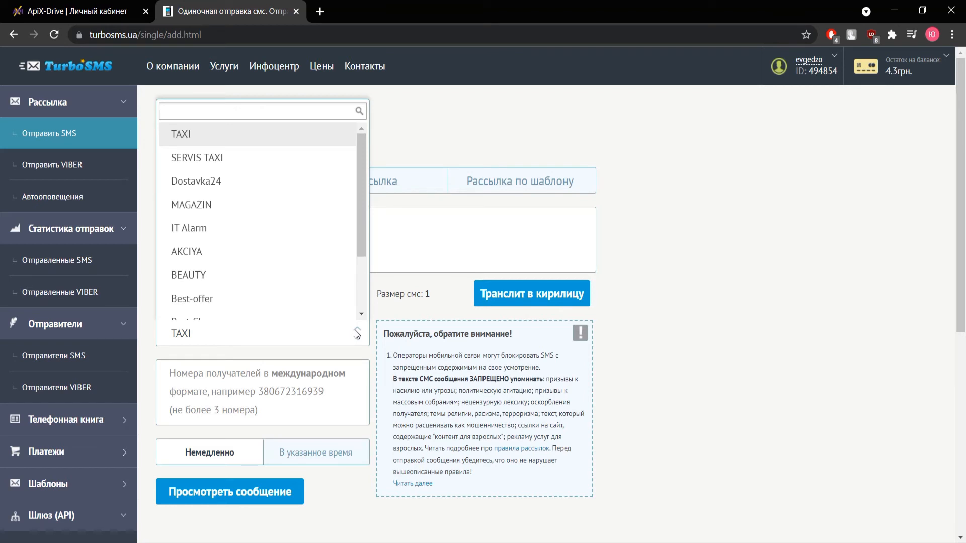
pyautogui.click(356, 333)
# - Set sender Dostavka24 and begin the message 'Здравствуйте, [Колонка A]! Ваш заказ №'
pyautogui.click(121, 19)
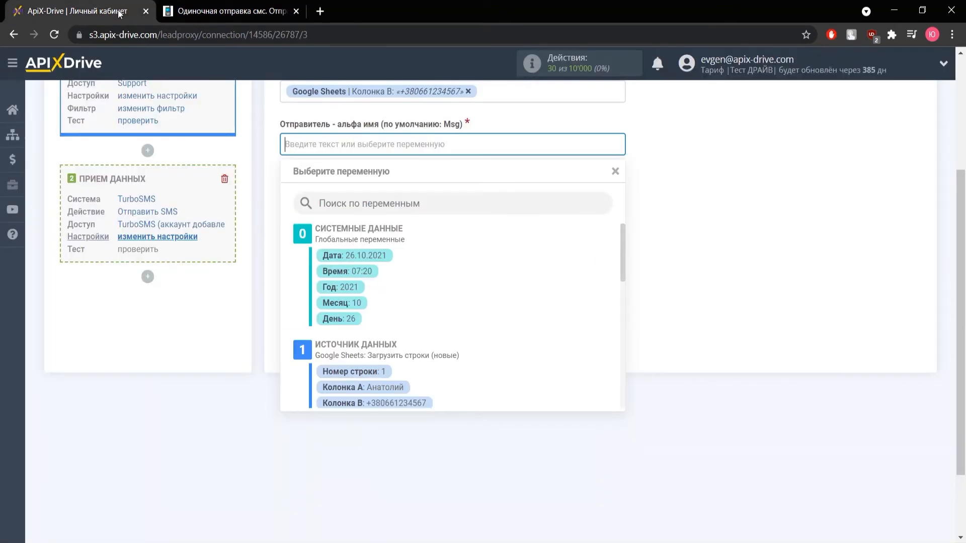
pyautogui.write('Dos')
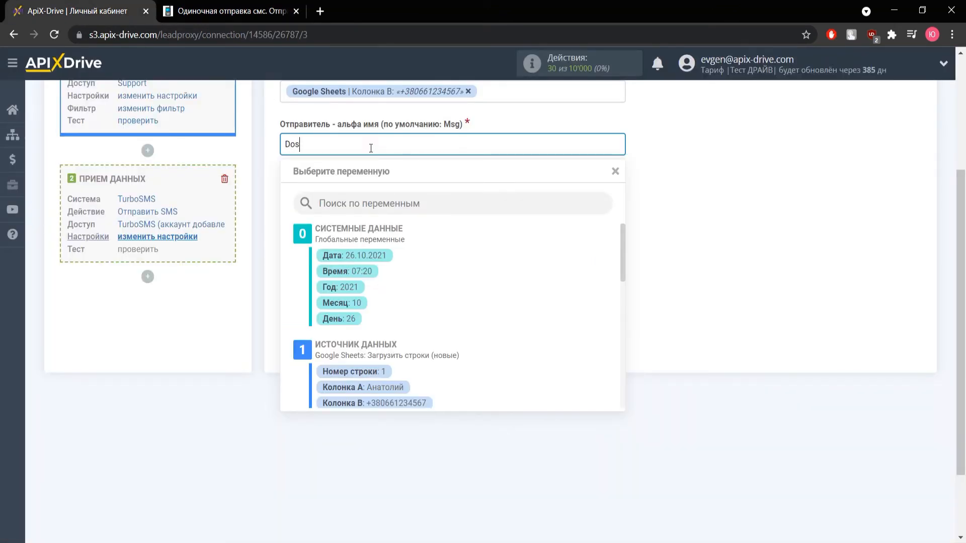
pyautogui.write('tavka24')
pyautogui.click(707, 202)
pyautogui.click(438, 214)
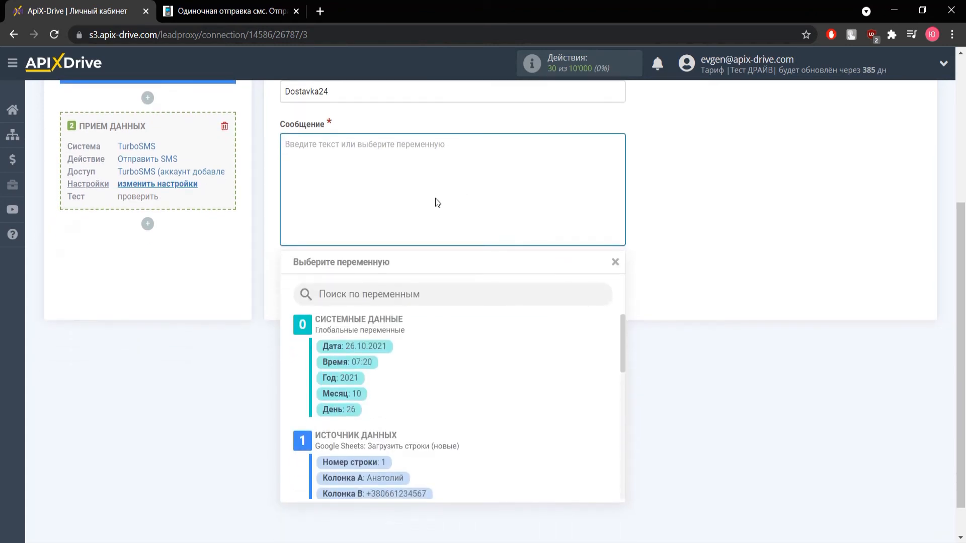
pyautogui.write('Здравс')
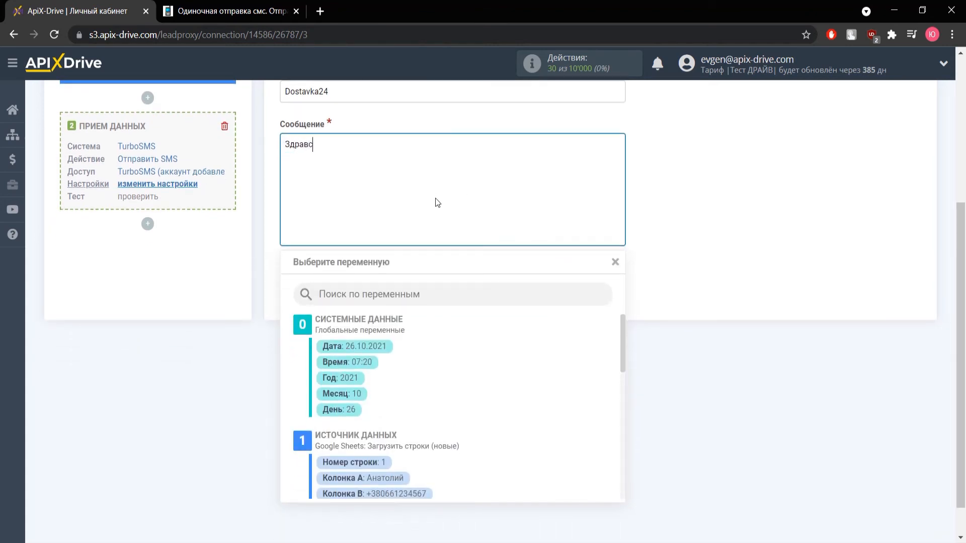
pyautogui.write('твуйте,')
pyautogui.click(385, 478)
pyautogui.write('! ')
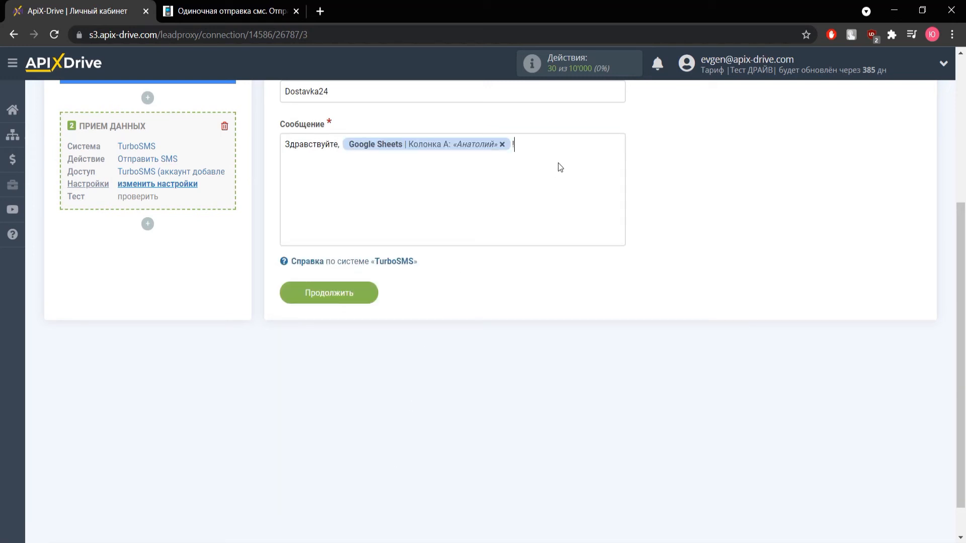
pyautogui.write('Ваш заказ №')
# - Finish the message with [Колонка C] 'принят в работу.' and a new line 'Спасибо!'
pyautogui.click(386, 169)
pyautogui.scroll(-3, 411, 396)
pyautogui.click(393, 378)
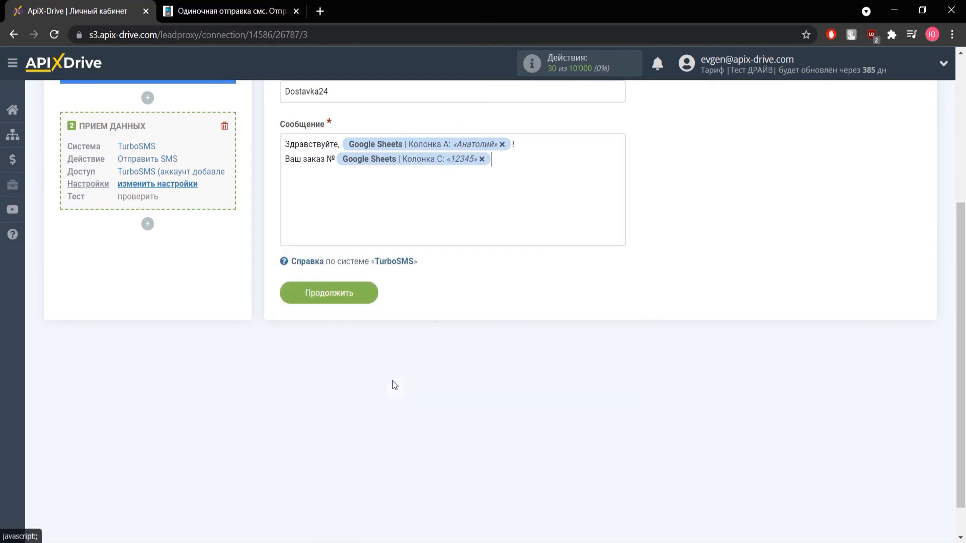
pyautogui.write('принят в работу.')
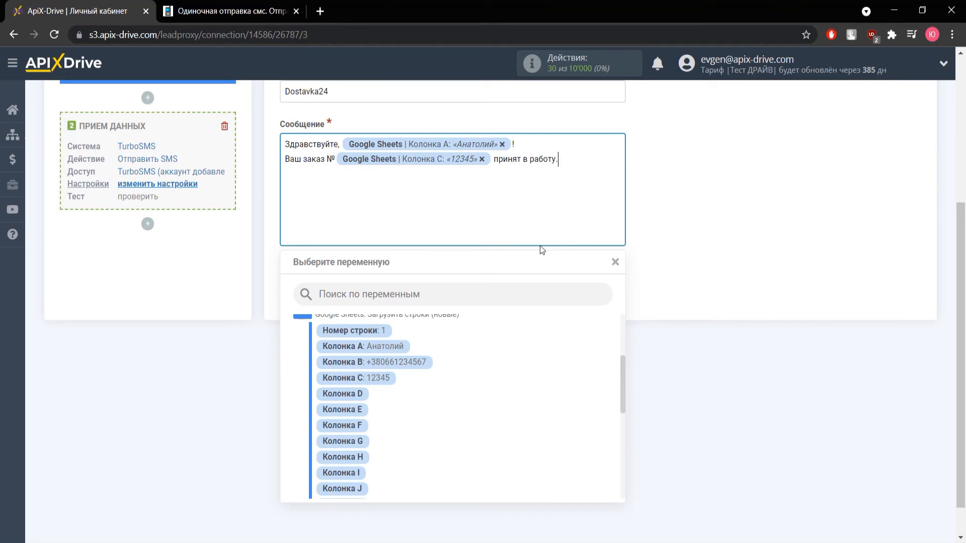
pyautogui.press('Return')
pyautogui.write('Спасибо!')
pyautogui.click(692, 256)
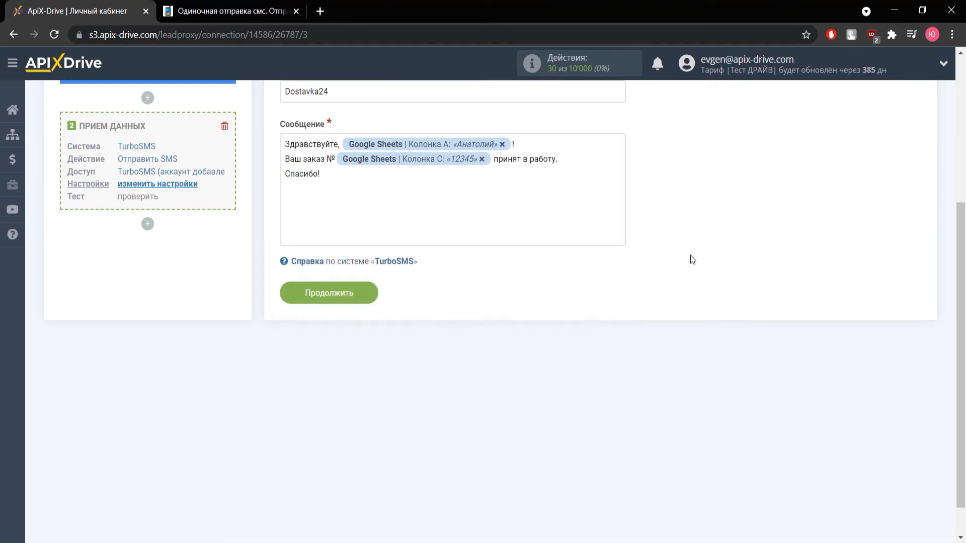
pyautogui.scroll(1, 372, 238)
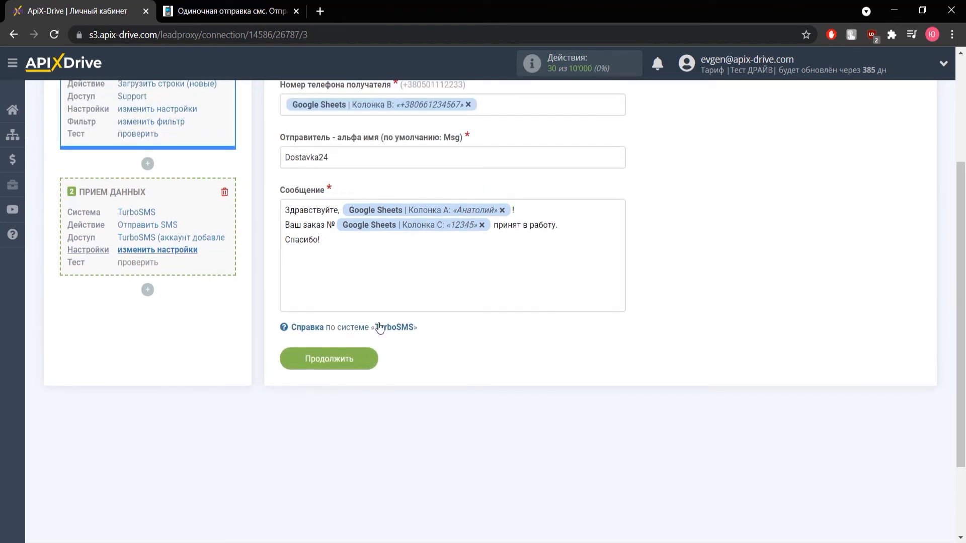
# - Save the SMS receiver settings and send the Dostavka24 test message to TurboSMS
pyautogui.click(340, 358)
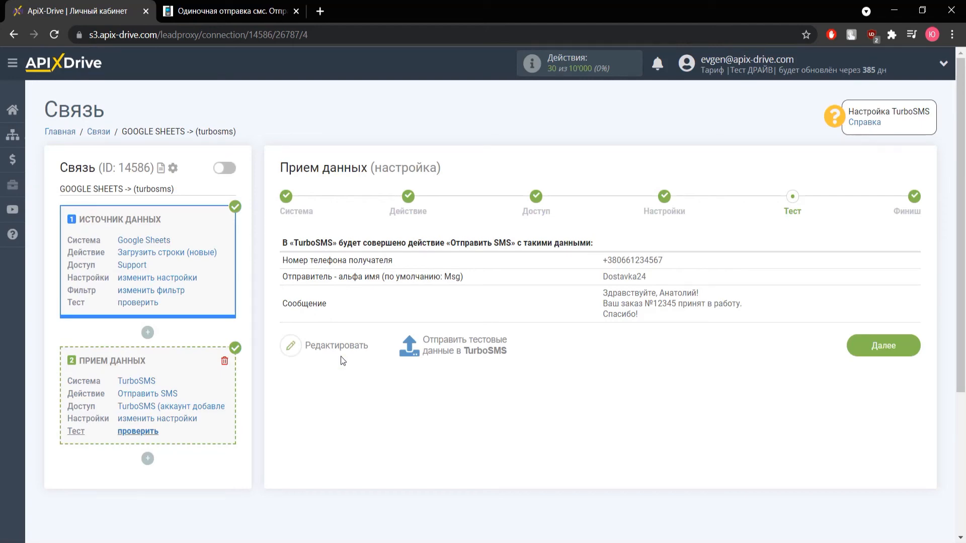
pyautogui.click(458, 352)
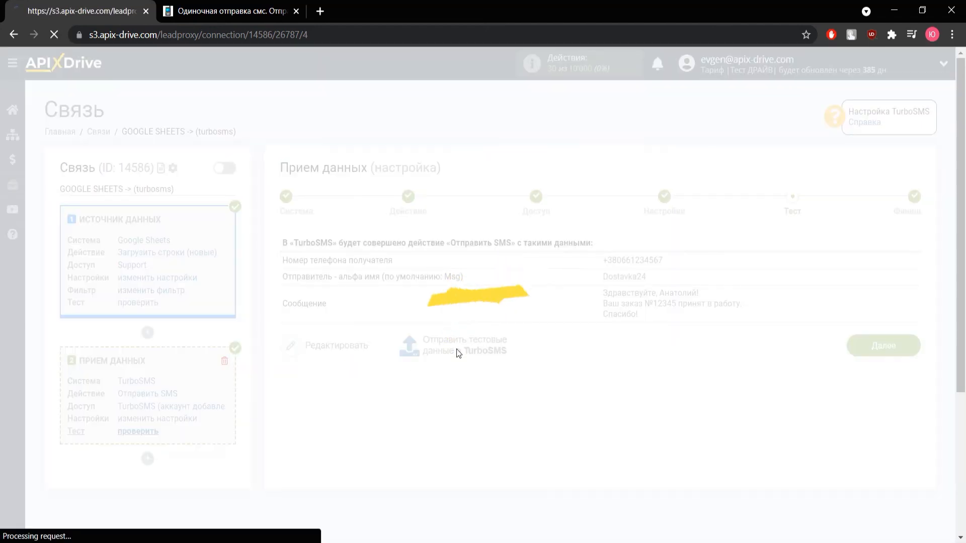
pyautogui.hotkey('ctrl', 'Tab')
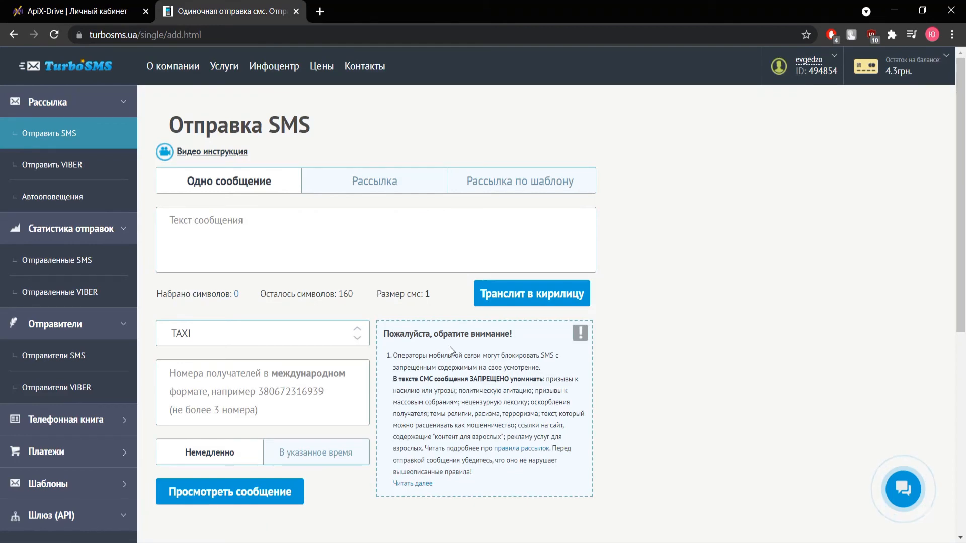
# - Review the test message's delivery report under Отправленные SMS, then go back to ApiX-Drive
pyautogui.click(90, 260)
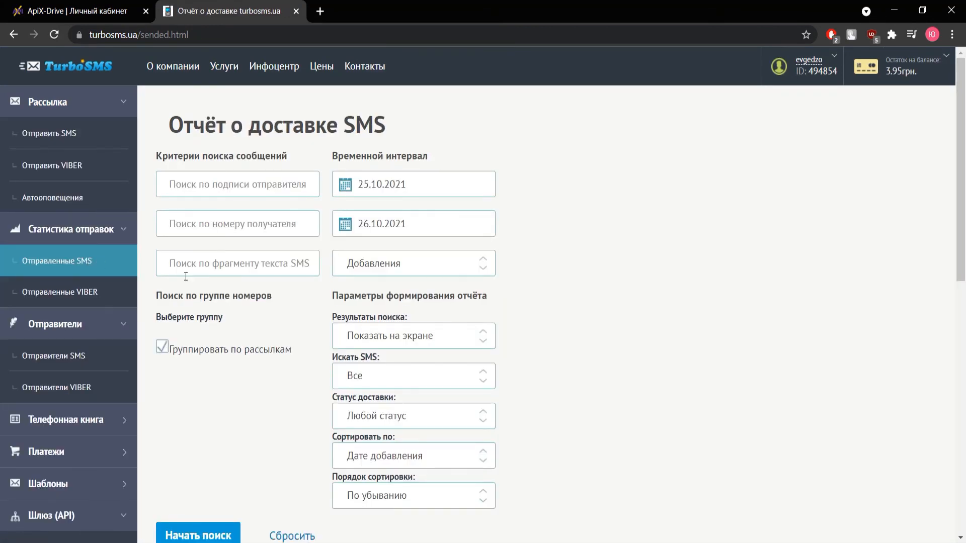
pyautogui.scroll(-6, 264, 278)
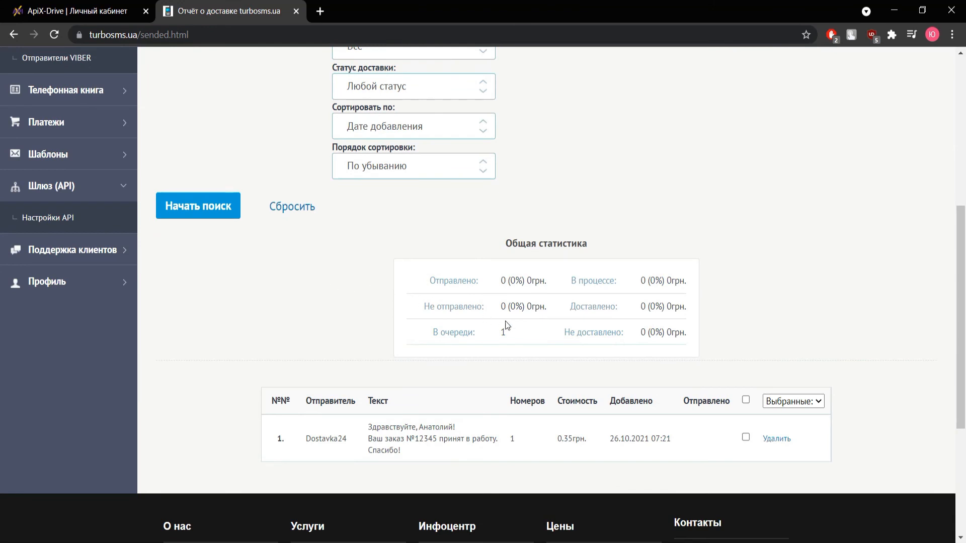
pyautogui.click(529, 441)
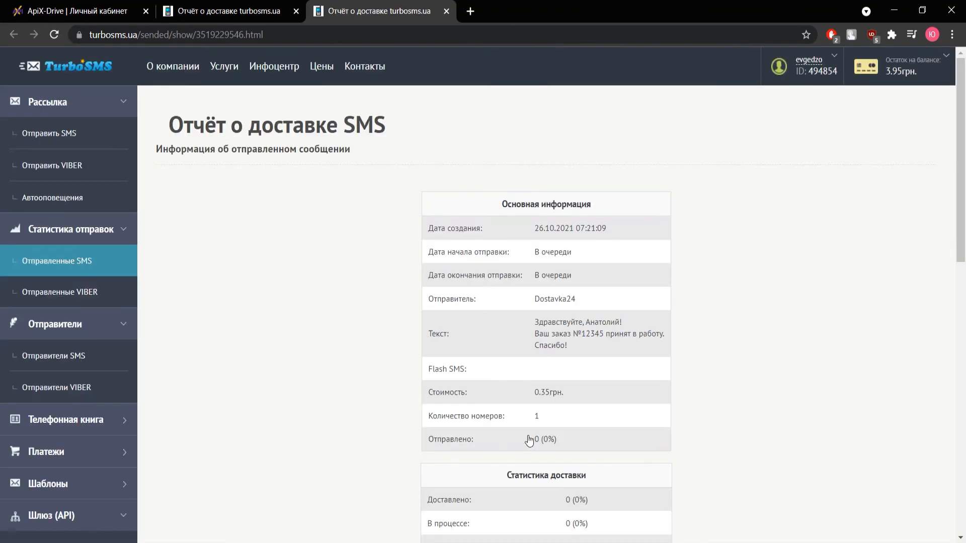
pyautogui.scroll(-2, 725, 355)
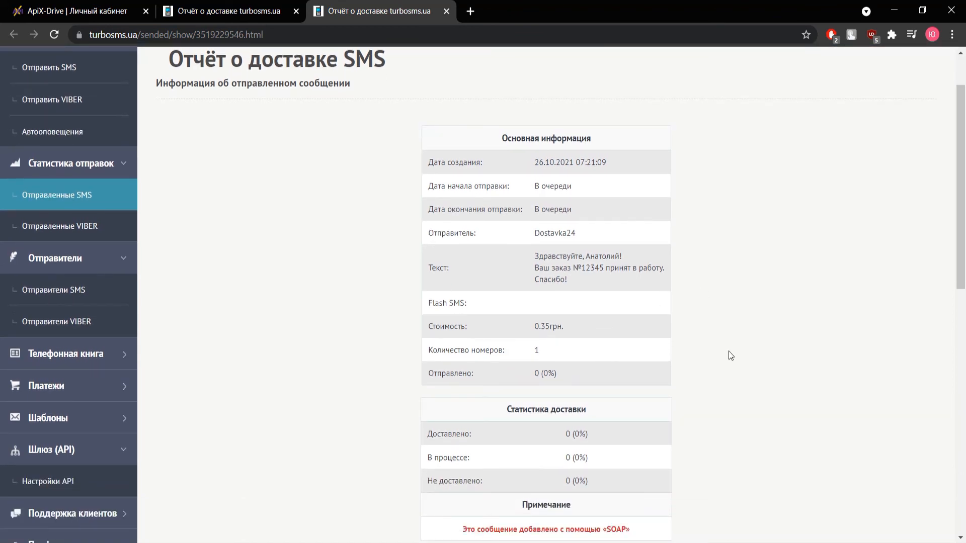
pyautogui.scroll(-3, 730, 351)
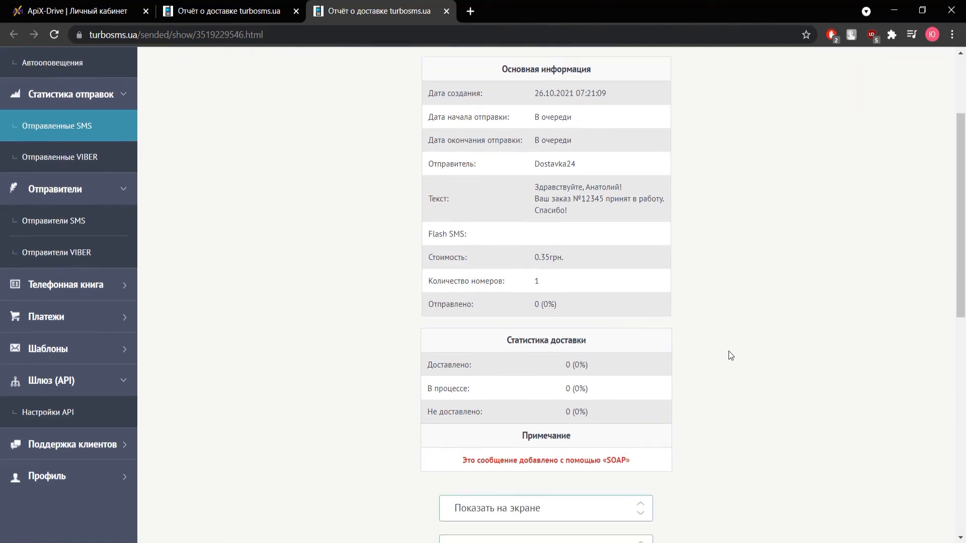
pyautogui.scroll(2, 729, 352)
pyautogui.hotkey('ctrl', '1')
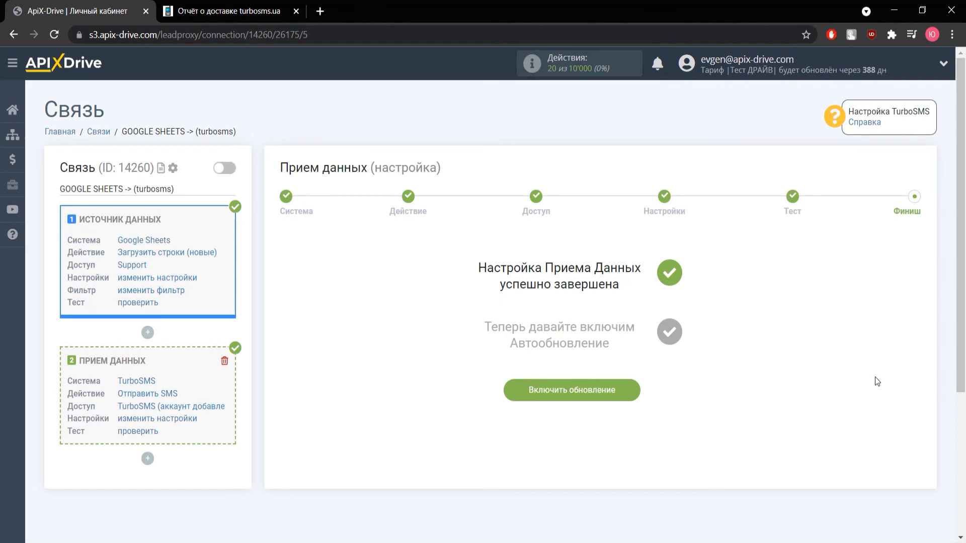
# - Enable auto-update on the GOOGLE SHEETS -> turbosms connection with a 5 минут interval
pyautogui.click(622, 396)
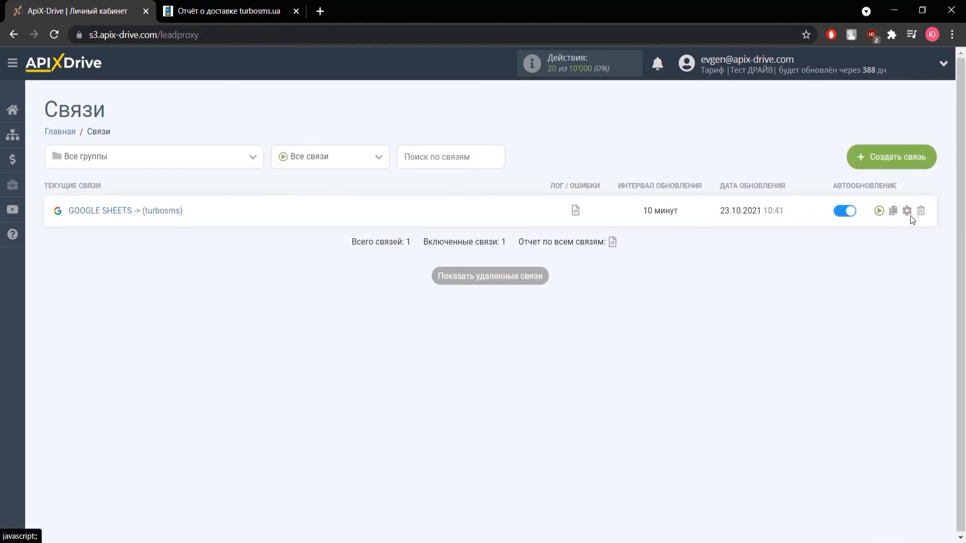
pyautogui.click(907, 212)
pyautogui.click(593, 302)
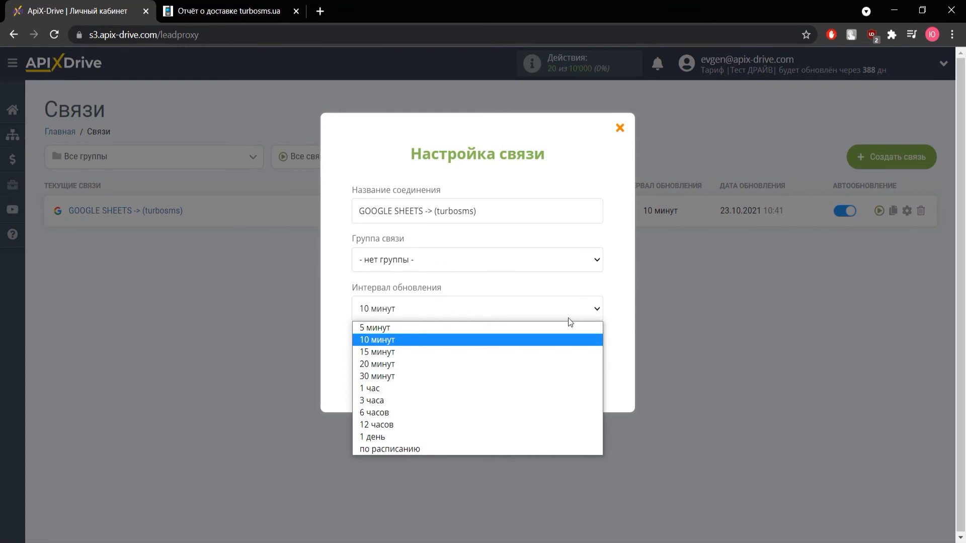
pyautogui.click(570, 328)
pyautogui.click(512, 379)
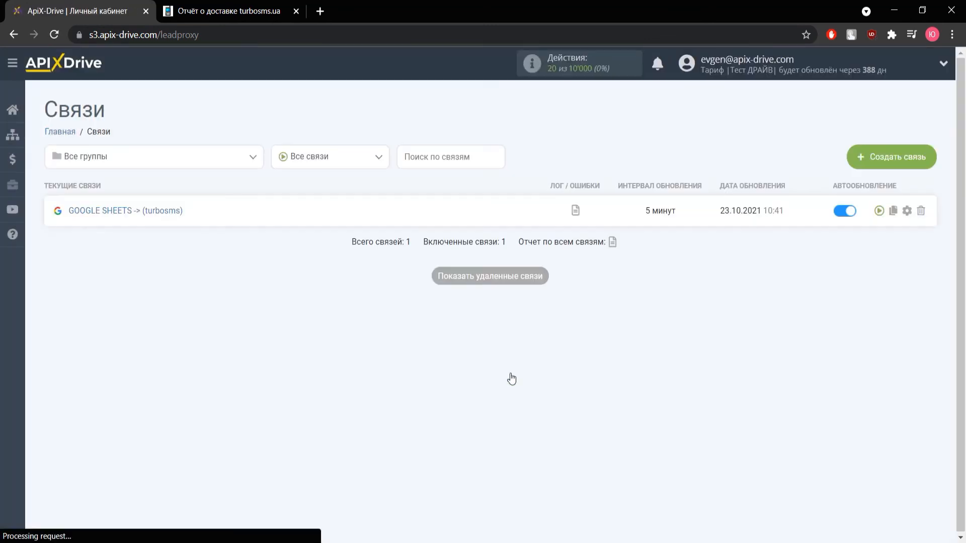